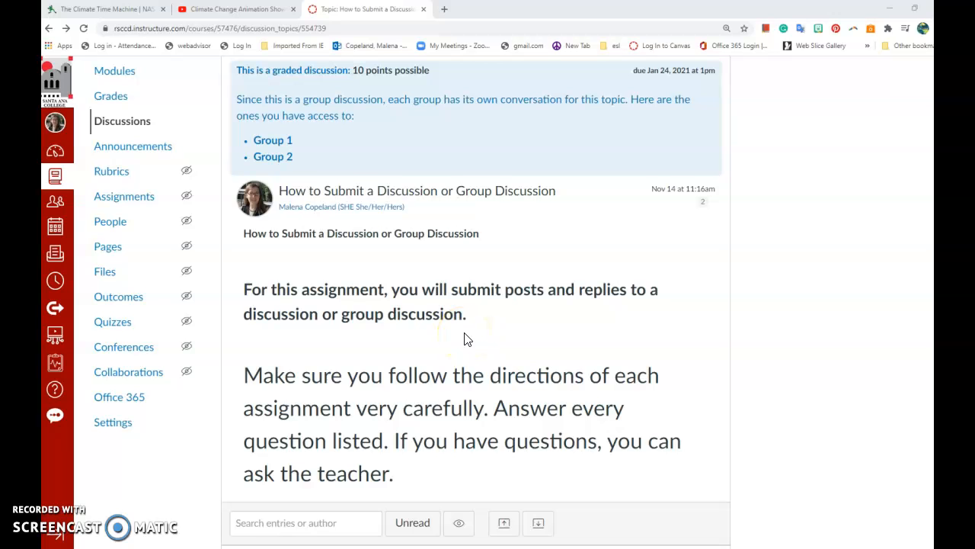
# - Start a reply to the discussion and write a paragraph on caring for our planet and ways to fight the climate crisis
pyautogui.scroll(-1, 467, 339)
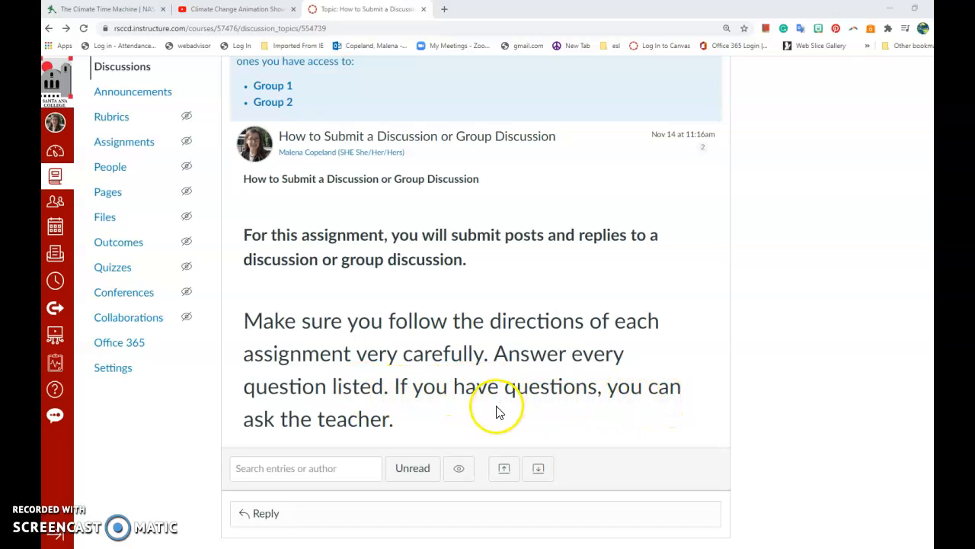
pyautogui.scroll(-1, 503, 404)
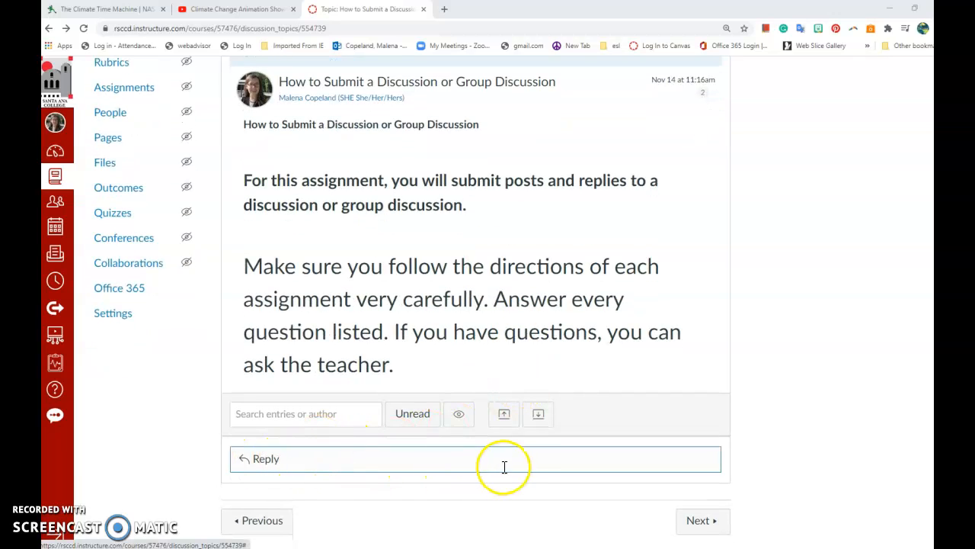
pyautogui.click(449, 459)
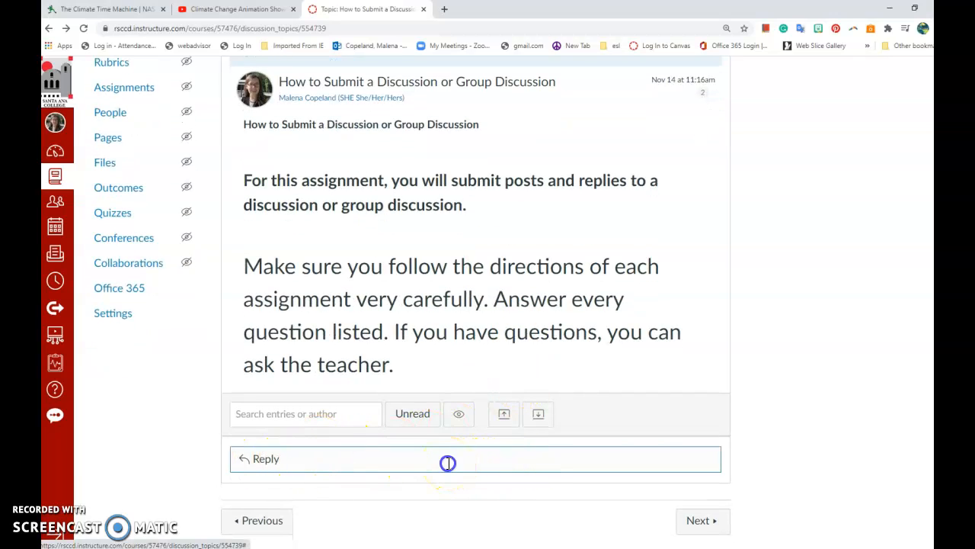
pyautogui.scroll(-1, 590, 435)
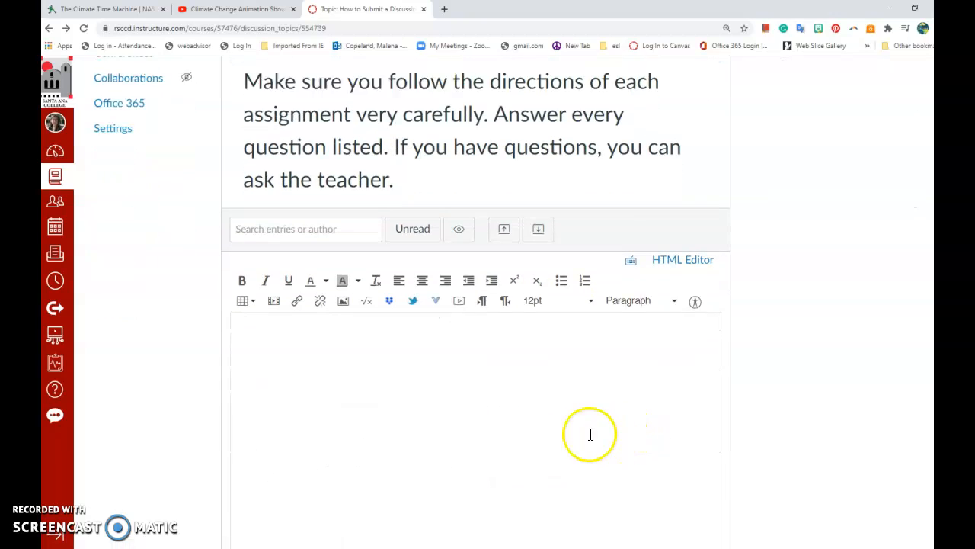
pyautogui.click(397, 309)
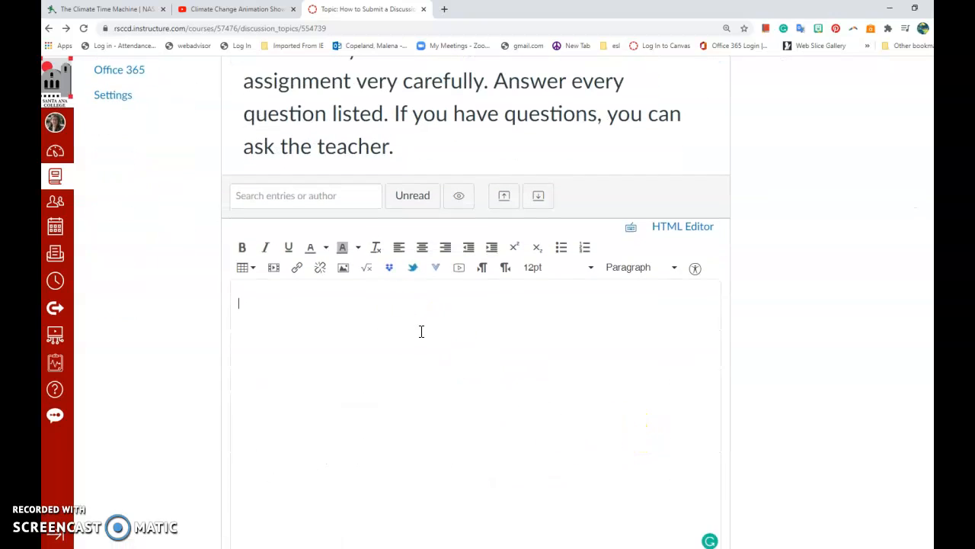
pyautogui.write('It is very important to take care of our planet. Things we can do to fight the climate crisis include using renewable energy, recycling, reducing waste, composting, using public transportation instead of driving, reducing meat consumption, planting trees, and reducing water usage.')
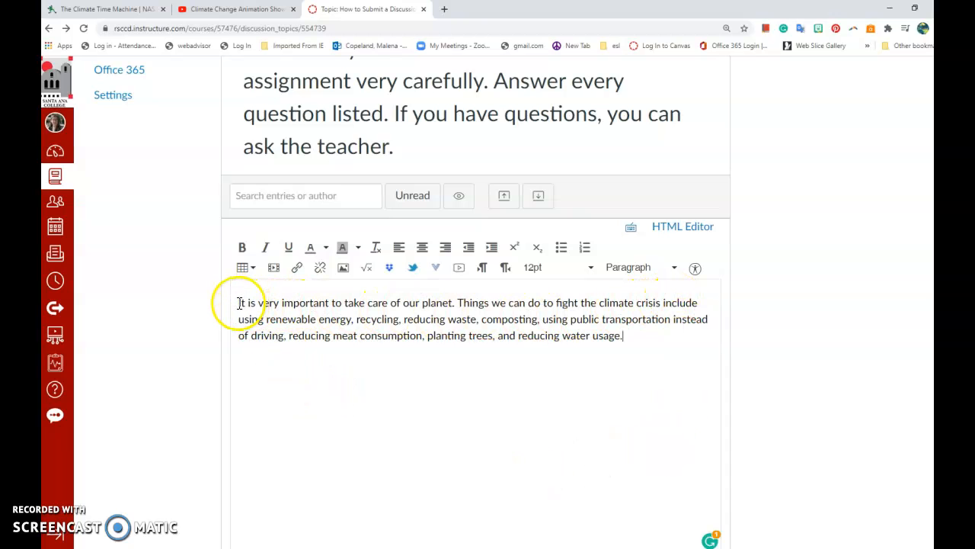
# - Set the font size of the whole reply paragraph to 18pt
pyautogui.moveTo(298, 303); pyautogui.dragTo(591, 331)
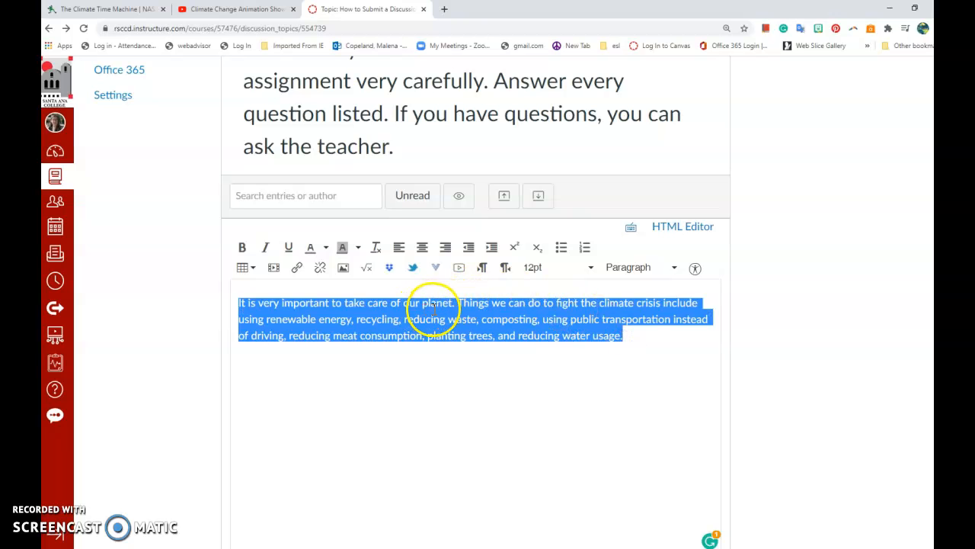
pyautogui.click(591, 268)
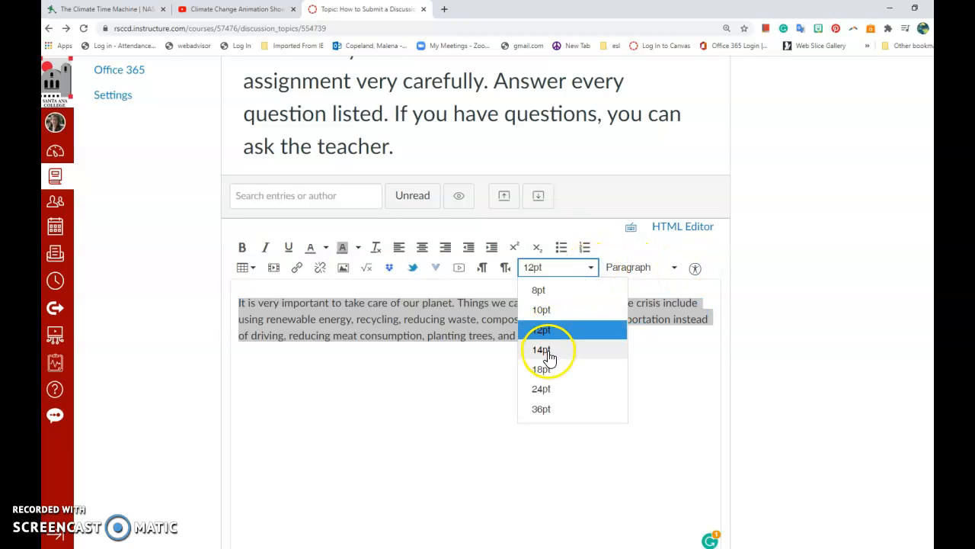
pyautogui.click(546, 311)
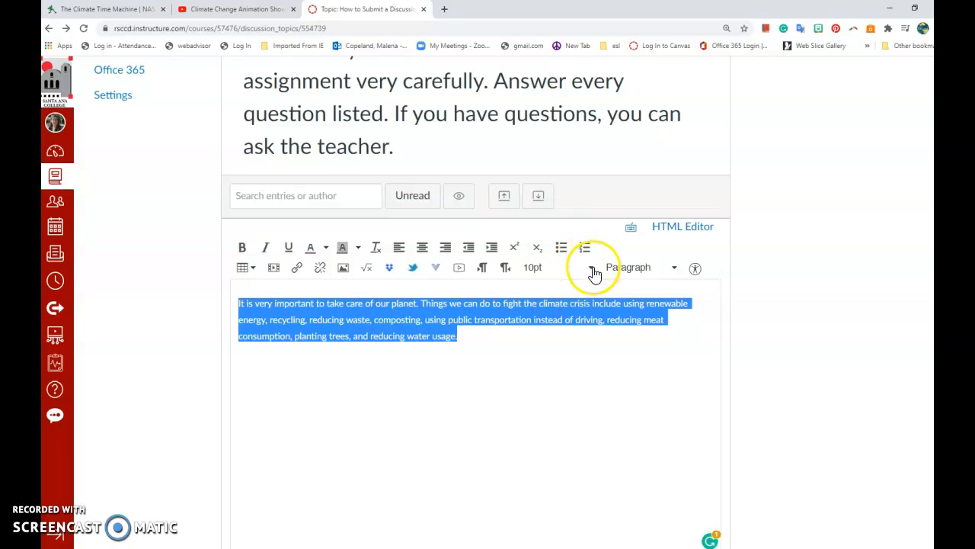
pyautogui.click(592, 270)
pyautogui.click(542, 369)
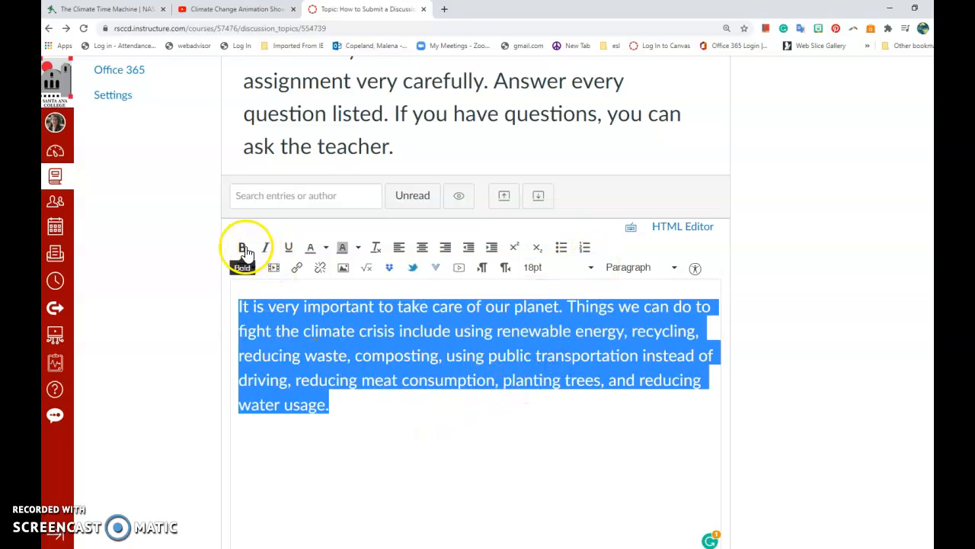
pyautogui.click(355, 433)
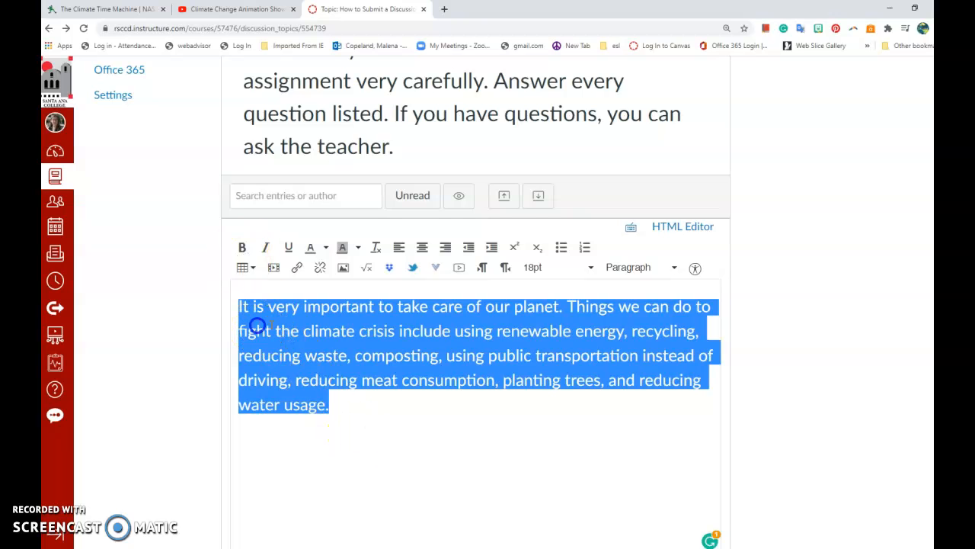
pyautogui.click(396, 401)
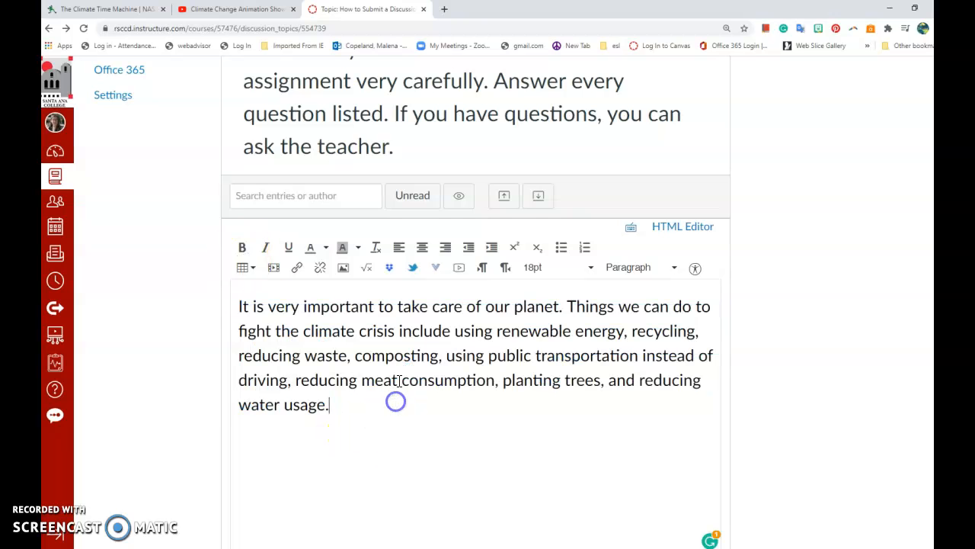
# - Make the words "climate crisis" in the reply bold
pyautogui.moveTo(303, 306); pyautogui.dragTo(385, 305)
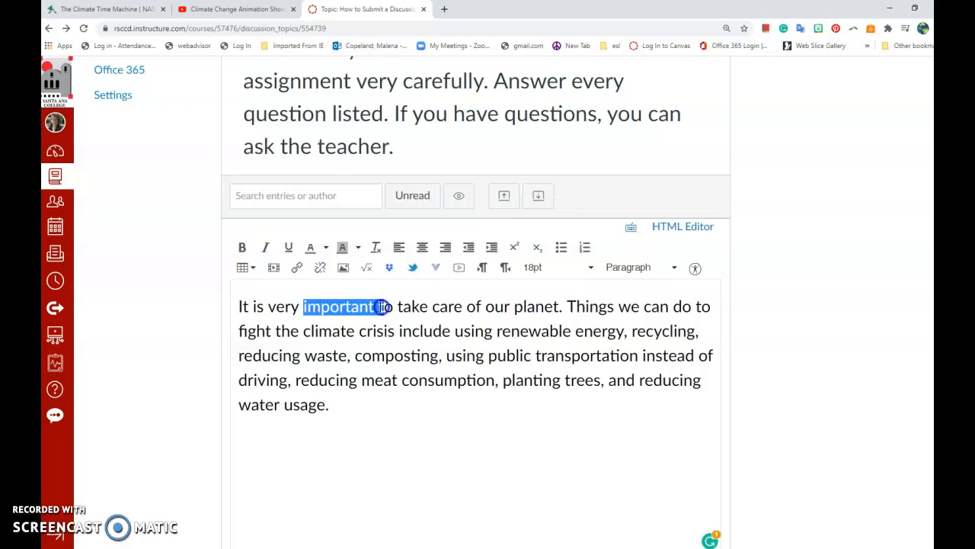
pyautogui.click(313, 314)
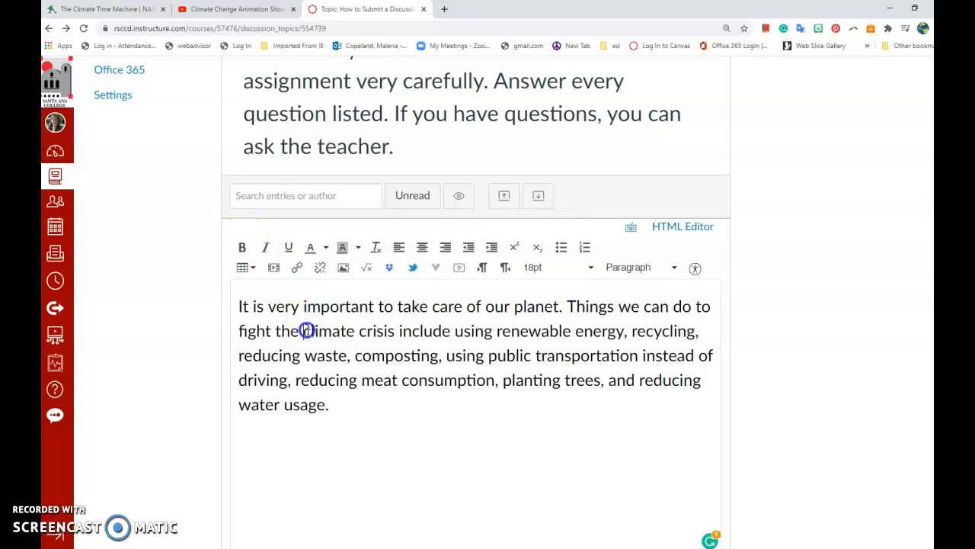
pyautogui.click(243, 248)
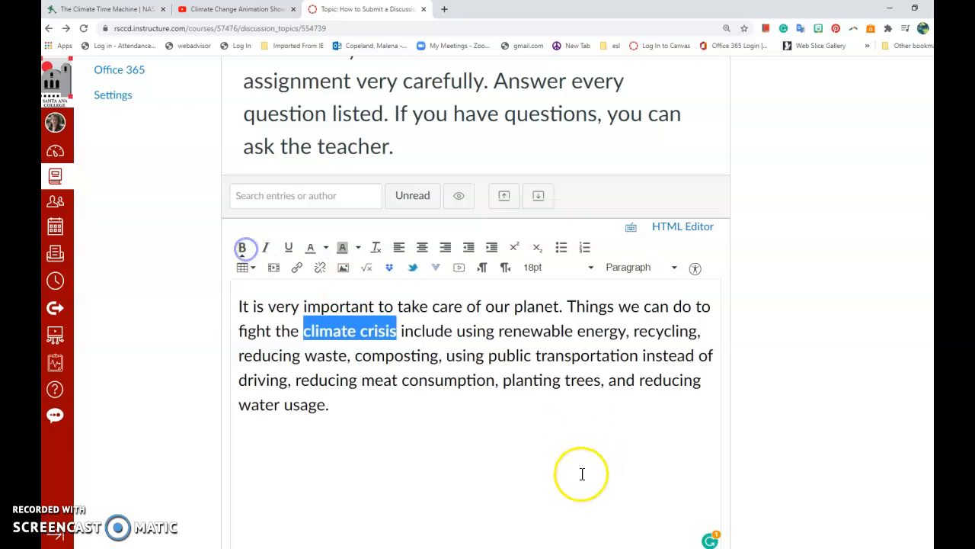
pyautogui.click(505, 455)
# - Start inserting an image at the end of the paragraph and search Flickr for "glaciers"
pyautogui.click(367, 404)
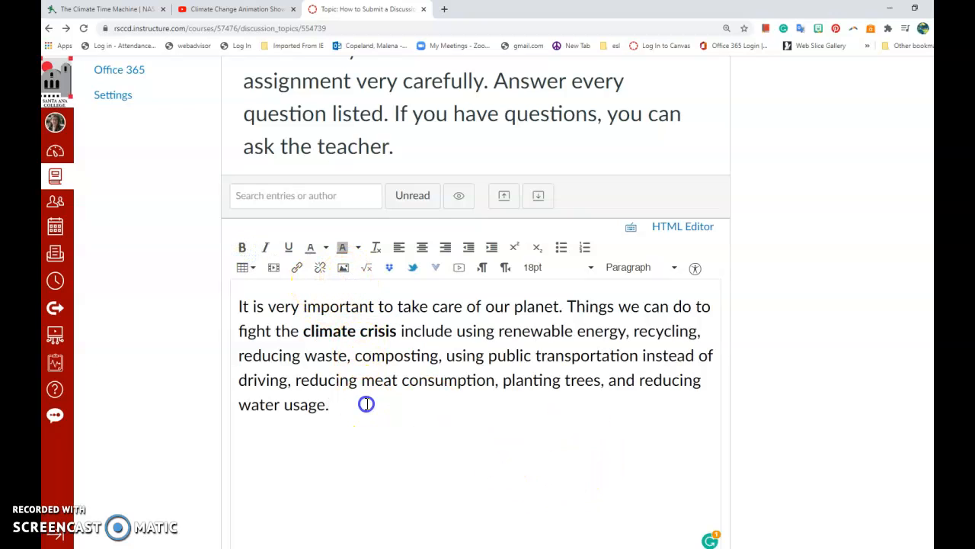
pyautogui.click(345, 269)
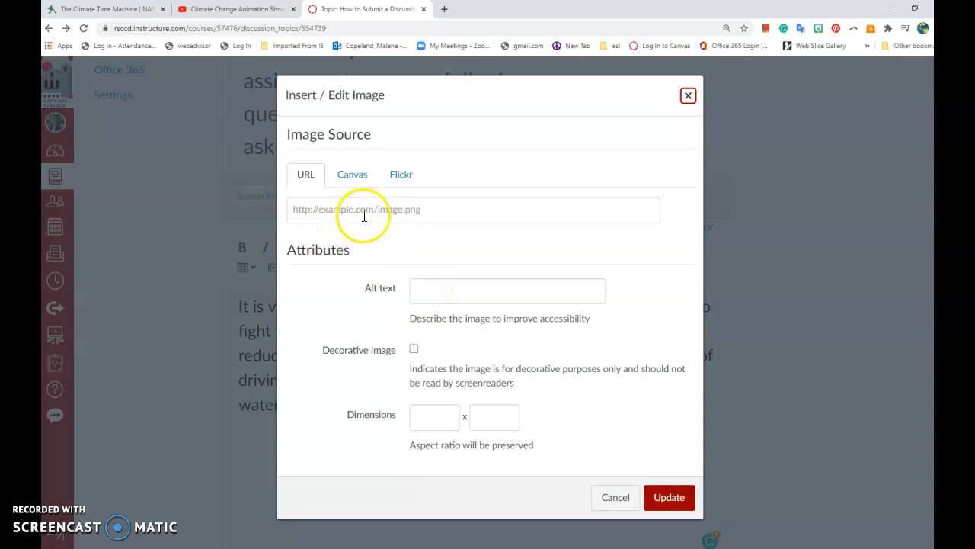
pyautogui.click(399, 175)
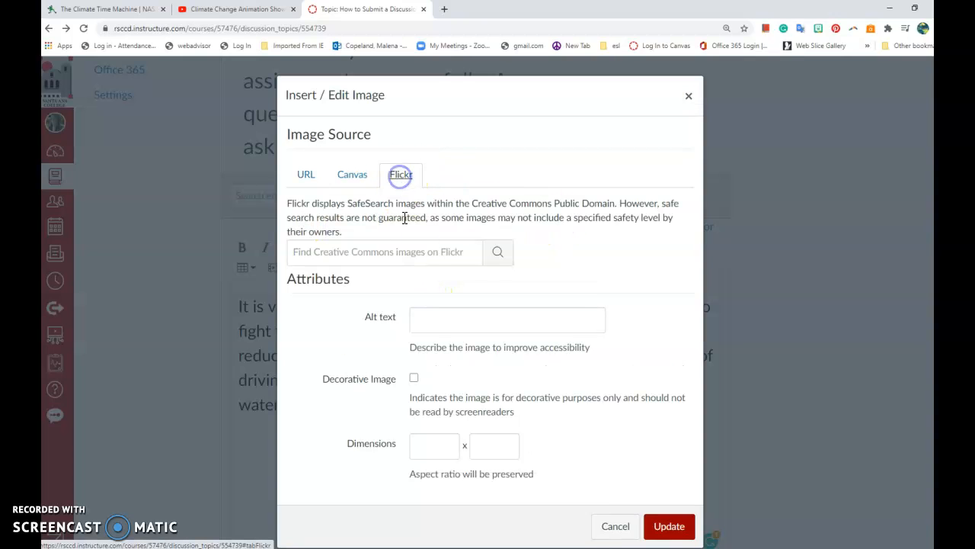
pyautogui.click(333, 256)
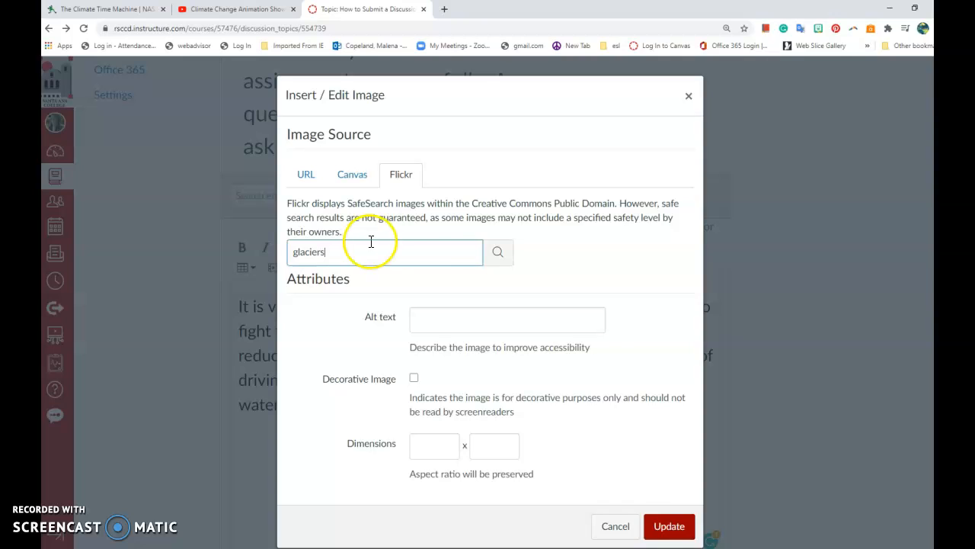
pyautogui.click(497, 252)
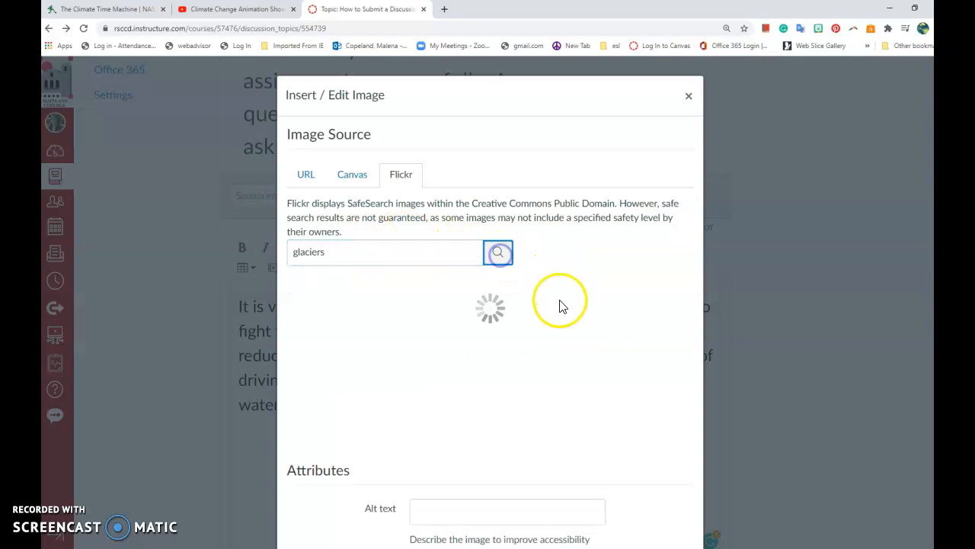
# - Insert the Flickr picture titled "Glacier" that shows an ice wall under a clear blue sky into the reply
pyautogui.scroll(-1, 625, 377)
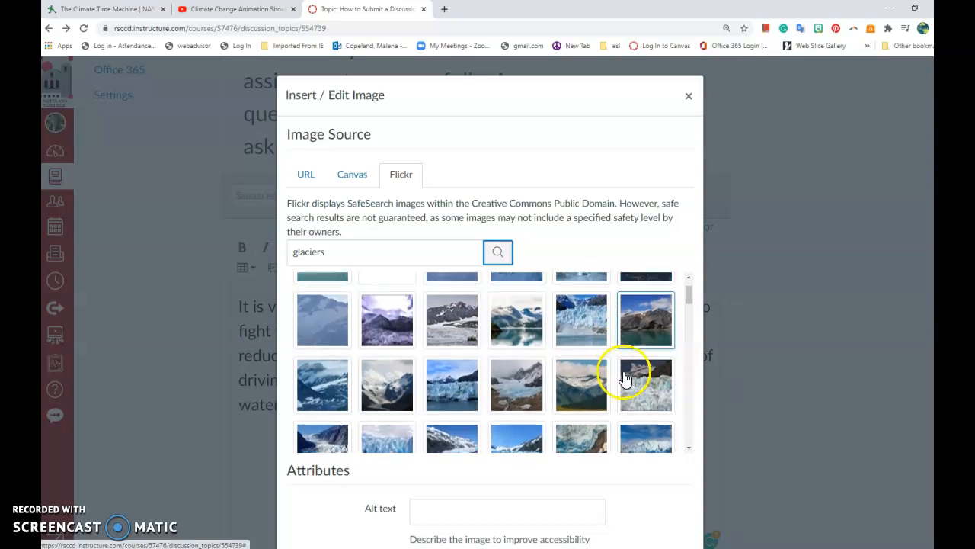
pyautogui.scroll(-3, 592, 400)
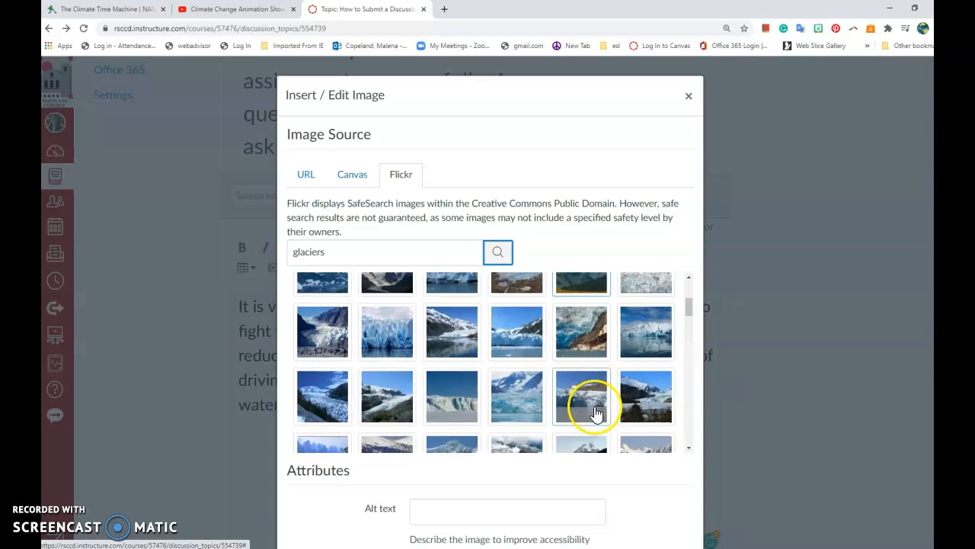
pyautogui.scroll(-1, 592, 407)
pyautogui.scroll(-1, 499, 367)
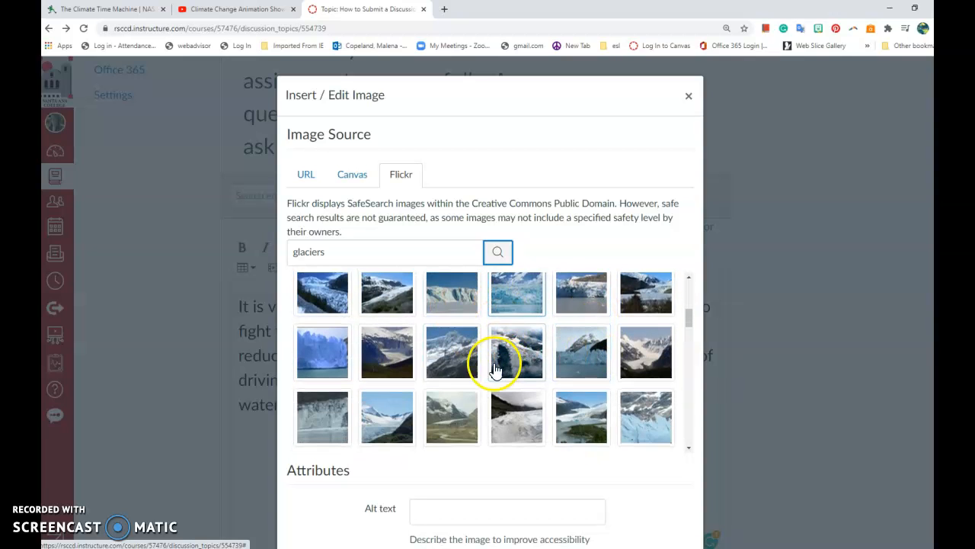
pyautogui.scroll(1, 458, 358)
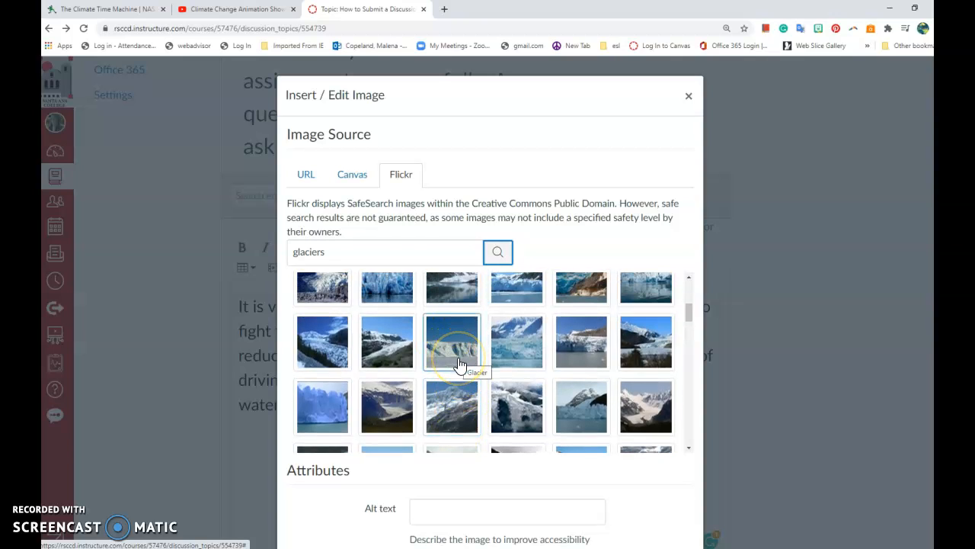
pyautogui.click(449, 364)
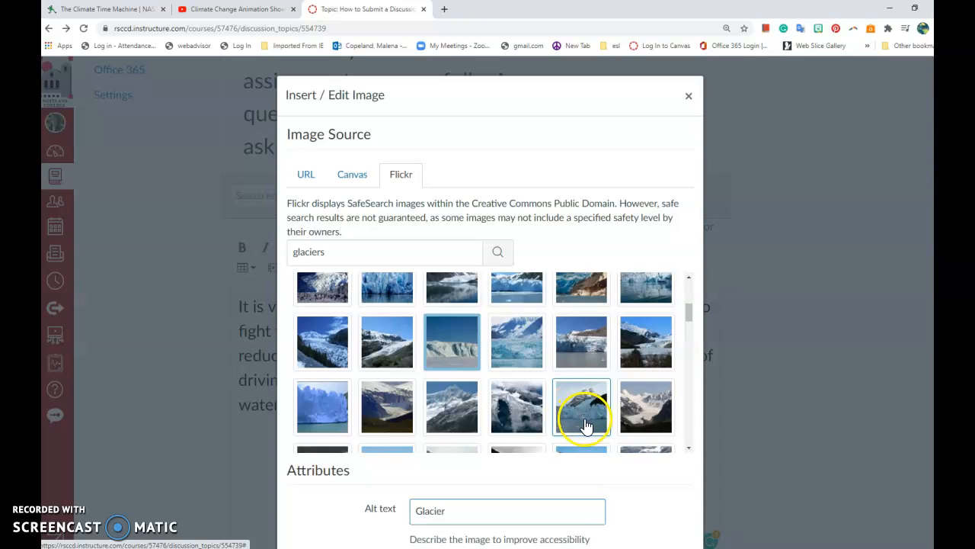
pyautogui.scroll(-1, 586, 464)
pyautogui.scroll(-1, 594, 467)
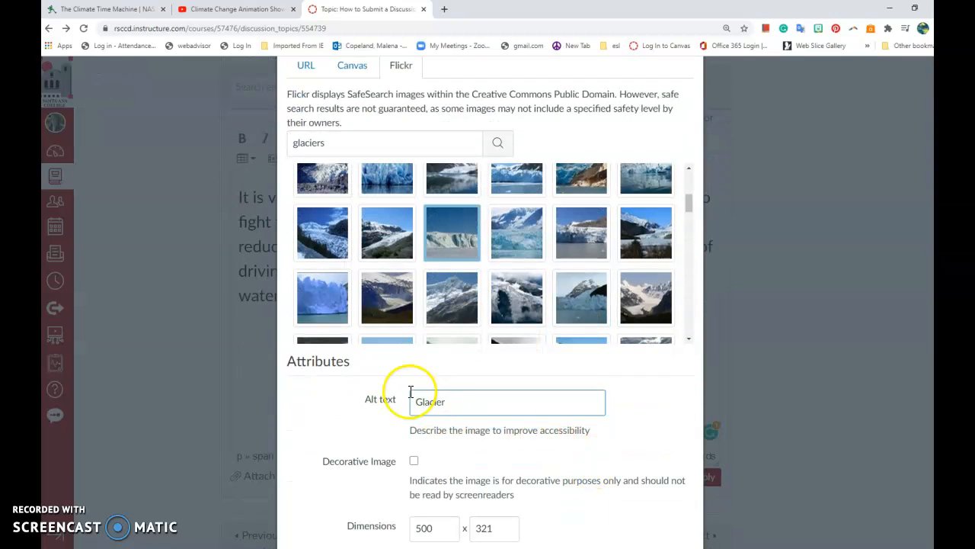
pyautogui.scroll(-1, 519, 435)
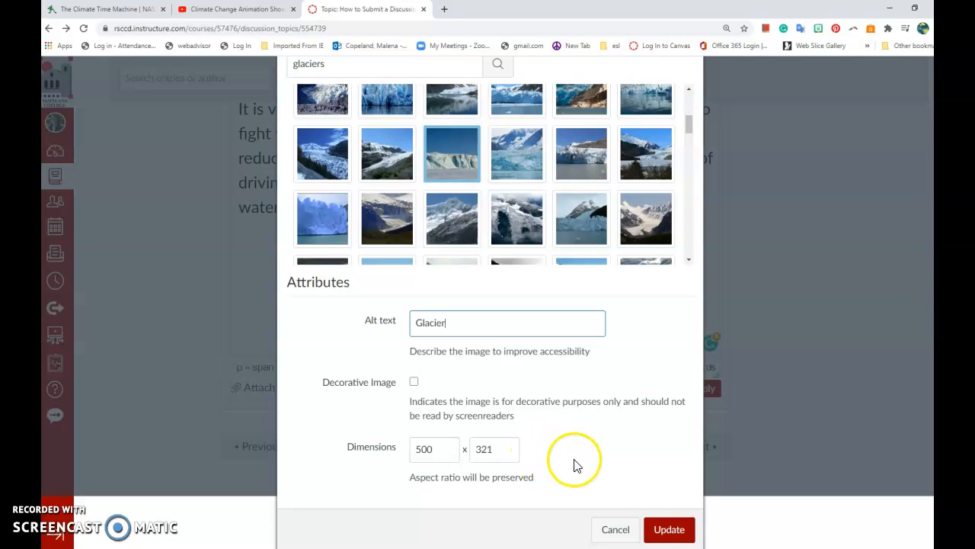
pyautogui.click(669, 529)
# - Shrink the inserted glacier picture proportionally to a little over half its width
pyautogui.scroll(-2, 571, 305)
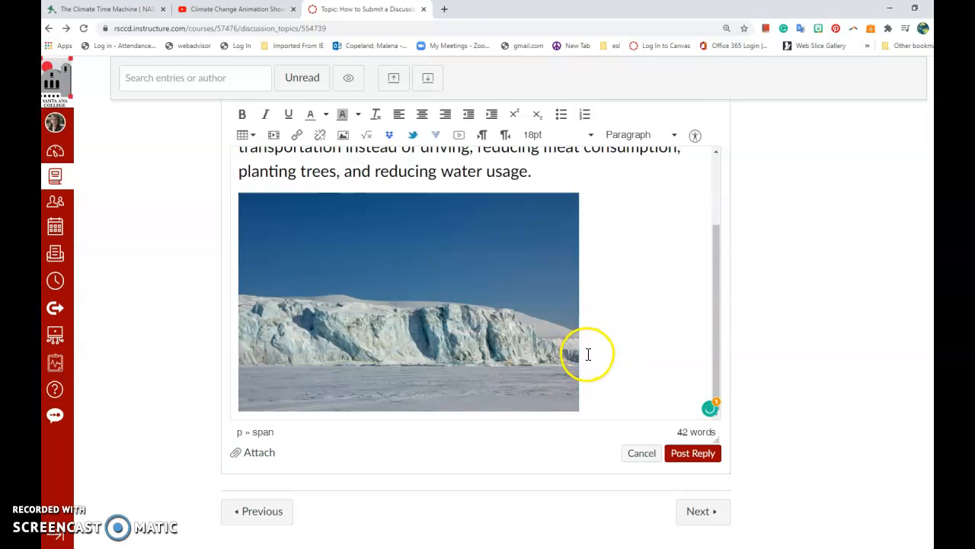
pyautogui.click(445, 320)
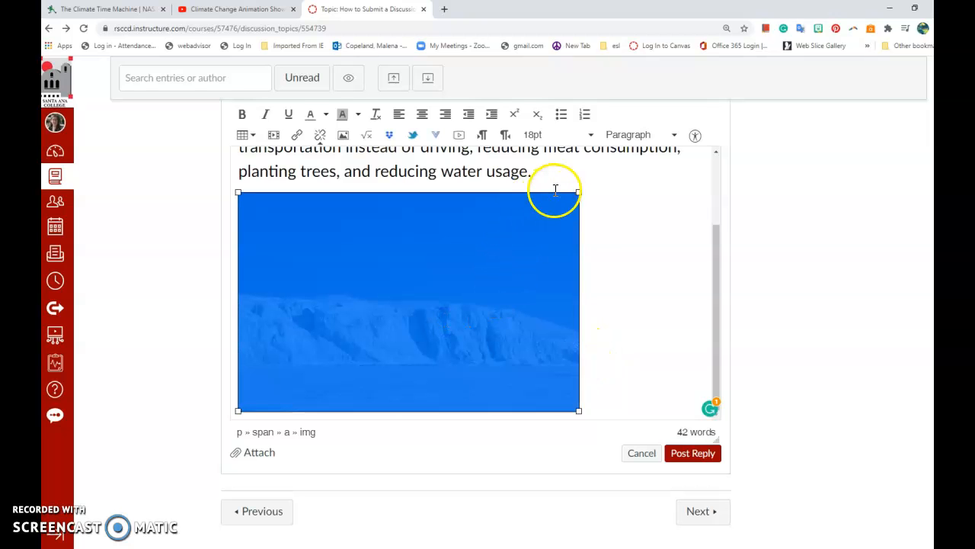
pyautogui.moveTo(580, 191); pyautogui.dragTo(459, 291)
pyautogui.click(472, 351)
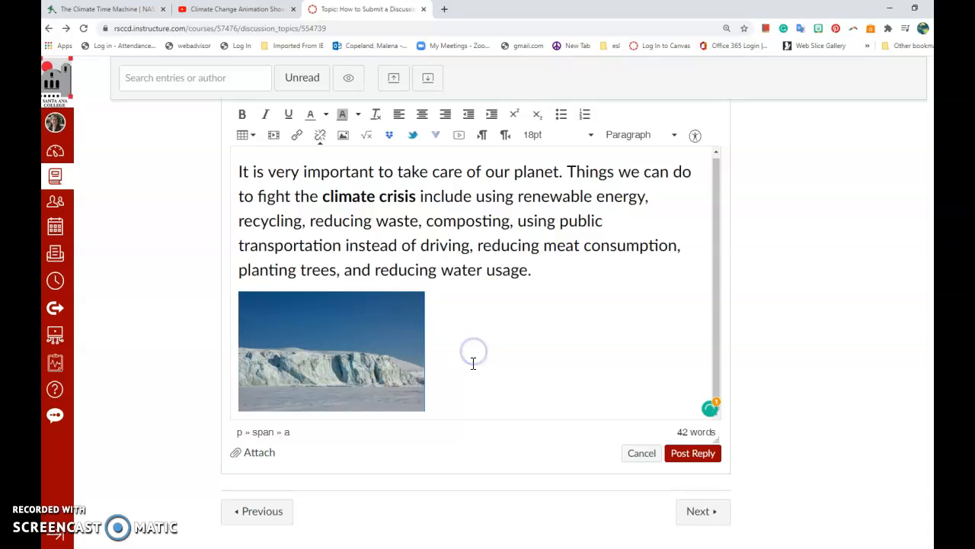
# - Start a new line below the glacier picture and upload the "climate change" JPG from the OTC folder to My files as an image
pyautogui.press('Return')
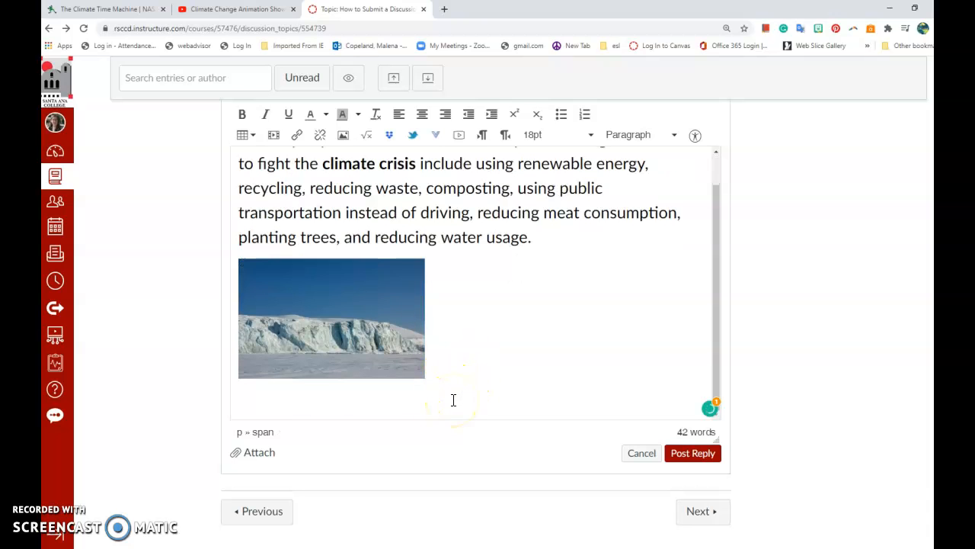
pyautogui.scroll(1, 355, 294)
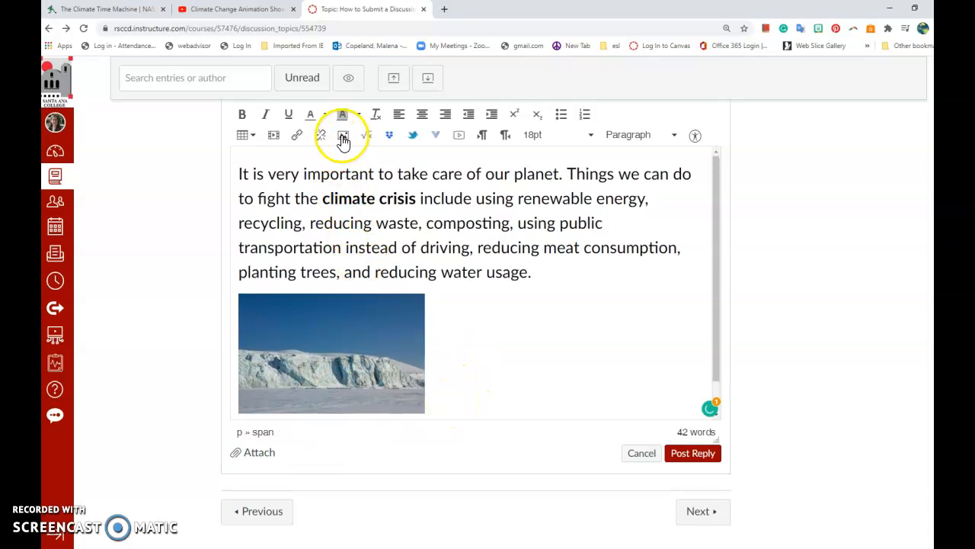
pyautogui.click(342, 136)
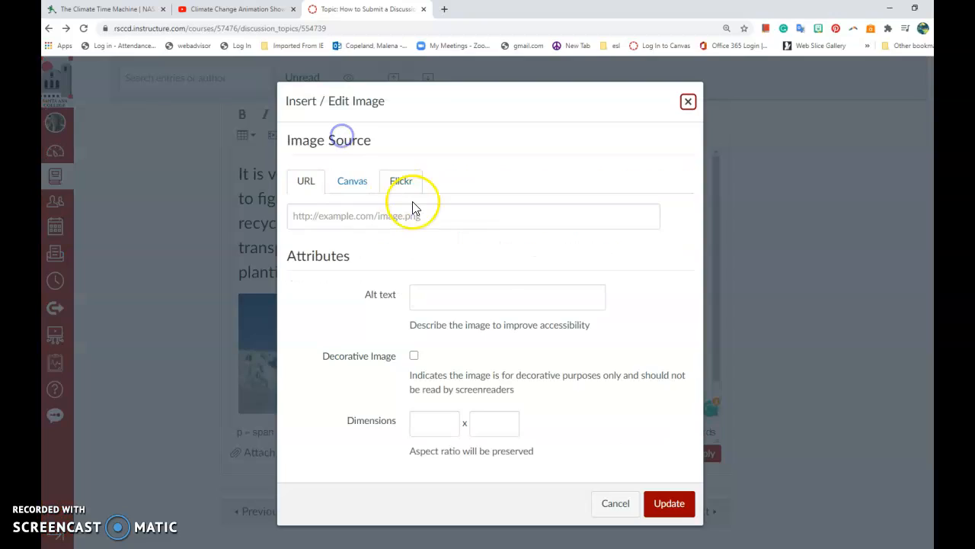
pyautogui.click(348, 187)
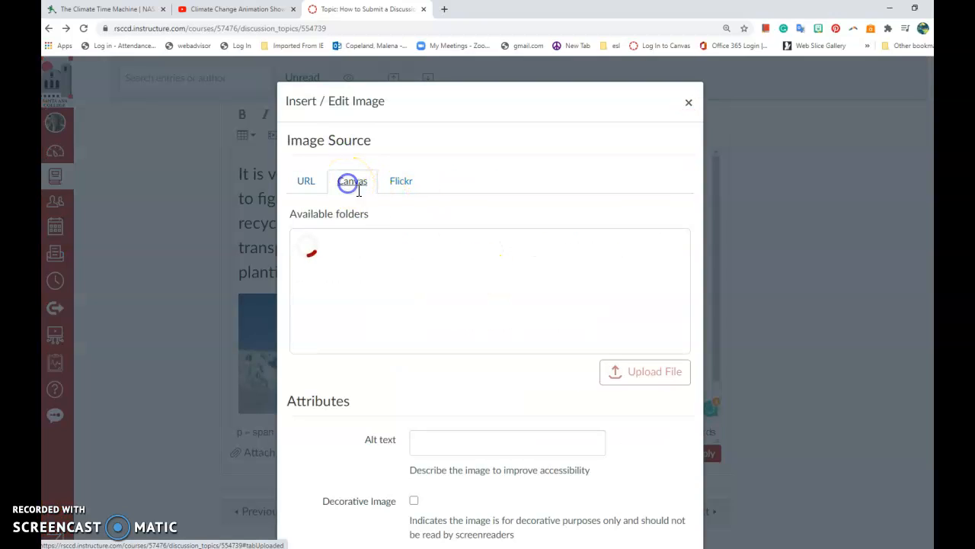
pyautogui.click(345, 276)
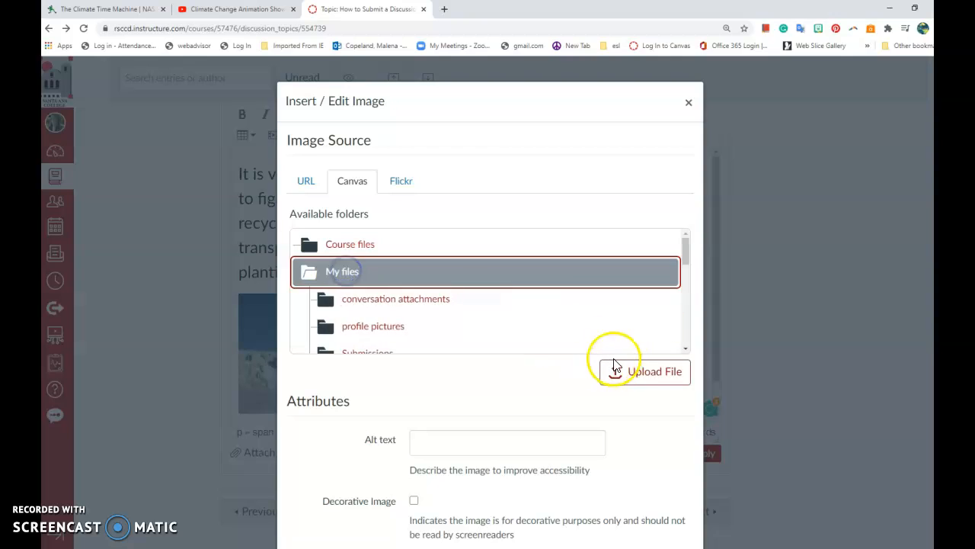
pyautogui.click(649, 373)
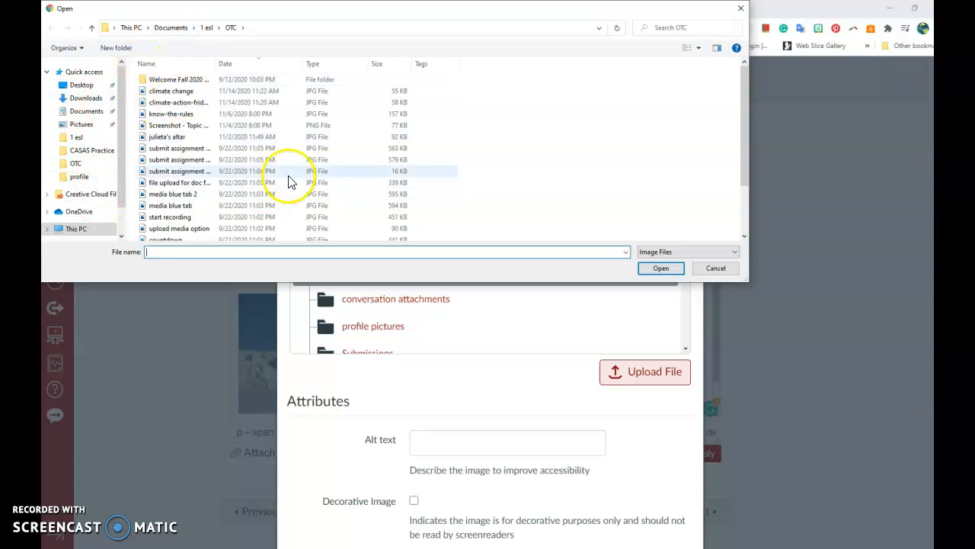
pyautogui.click(183, 93)
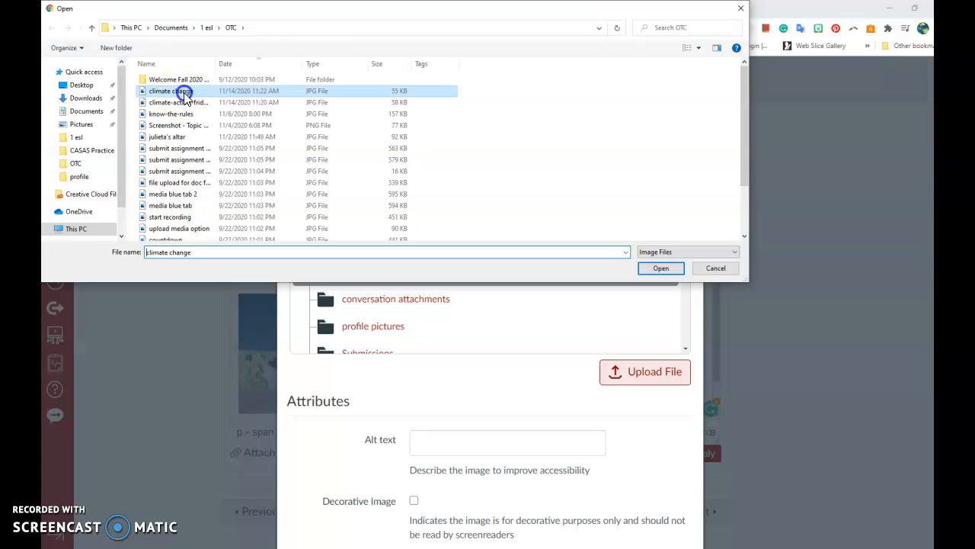
pyautogui.click(660, 269)
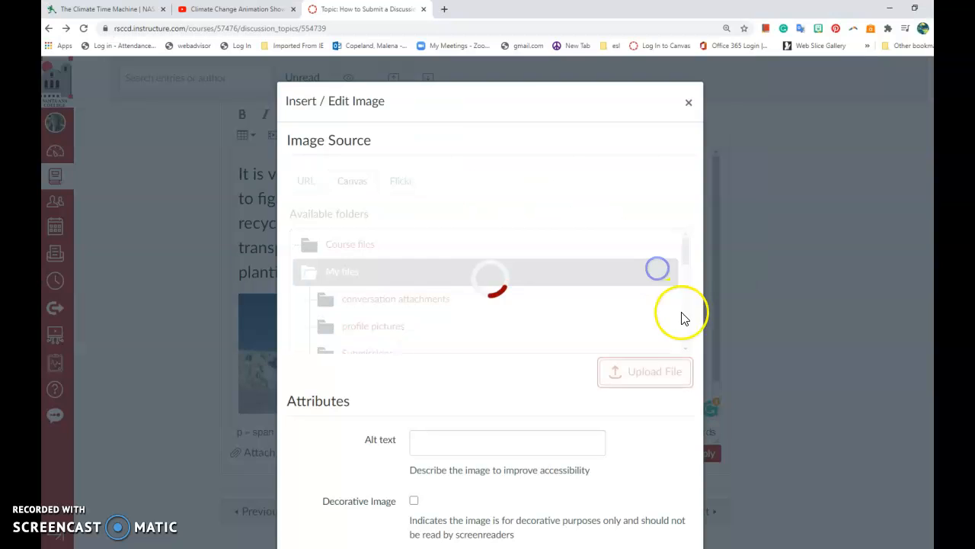
# - Set the uploaded image's alt text to "climate change time clock planet earth" and insert it into the reply
pyautogui.scroll(-2, 668, 388)
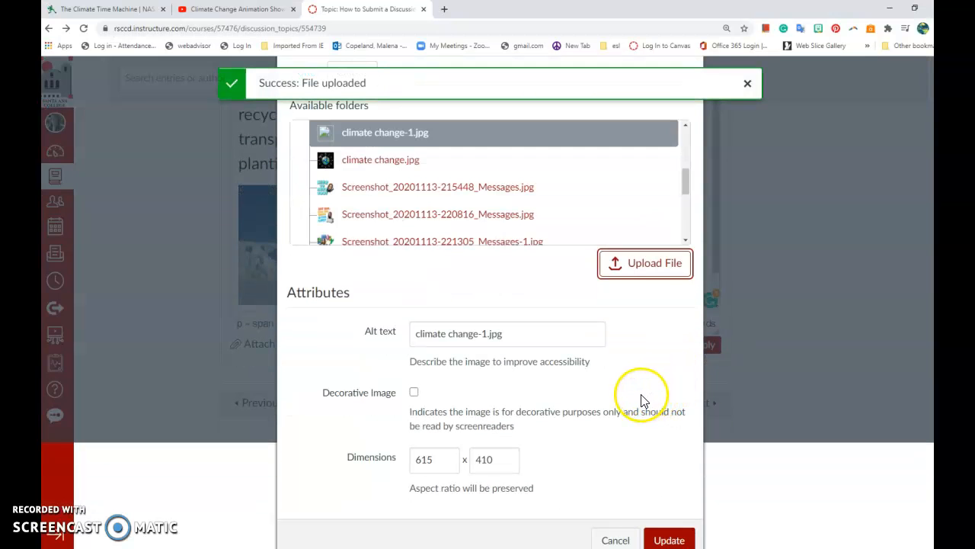
pyautogui.click(518, 336)
pyautogui.moveTo(518, 336); pyautogui.dragTo(481, 333)
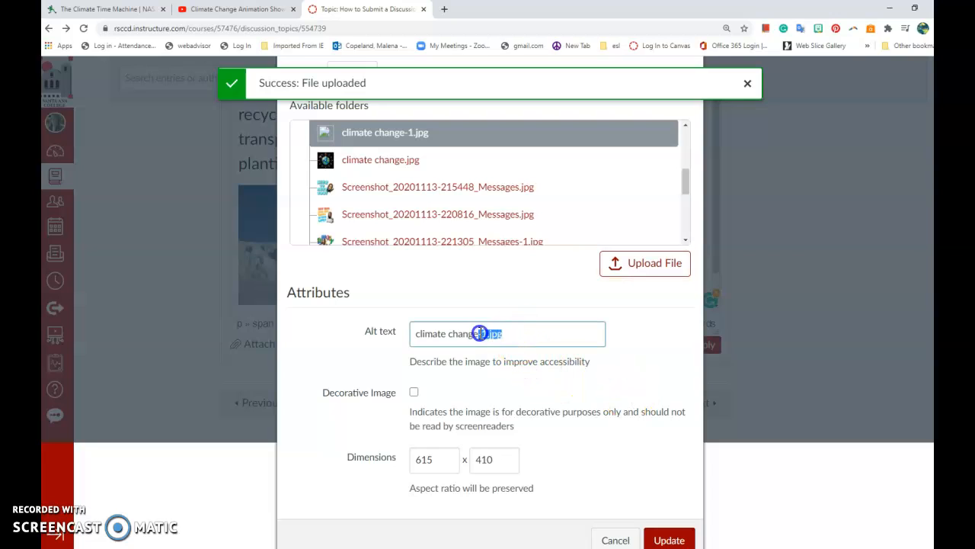
pyautogui.press('BackSpace')
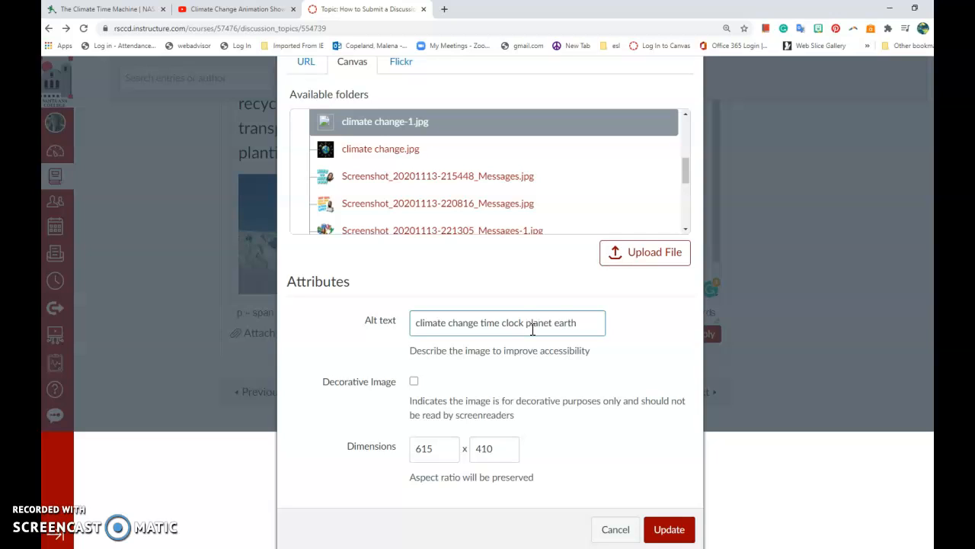
pyautogui.click(671, 531)
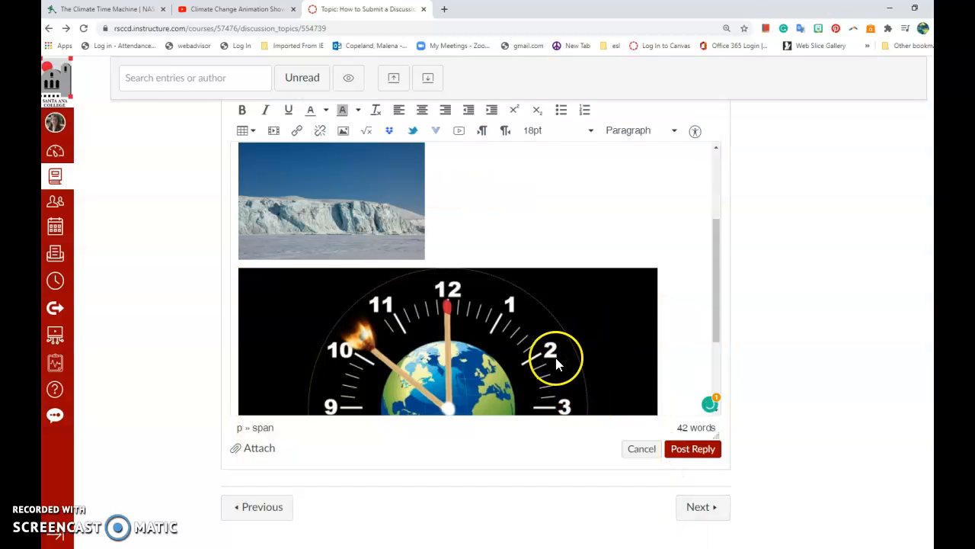
# - Shrink the inserted clock picture proportionally to about the same width as the glacier picture
pyautogui.click(560, 347)
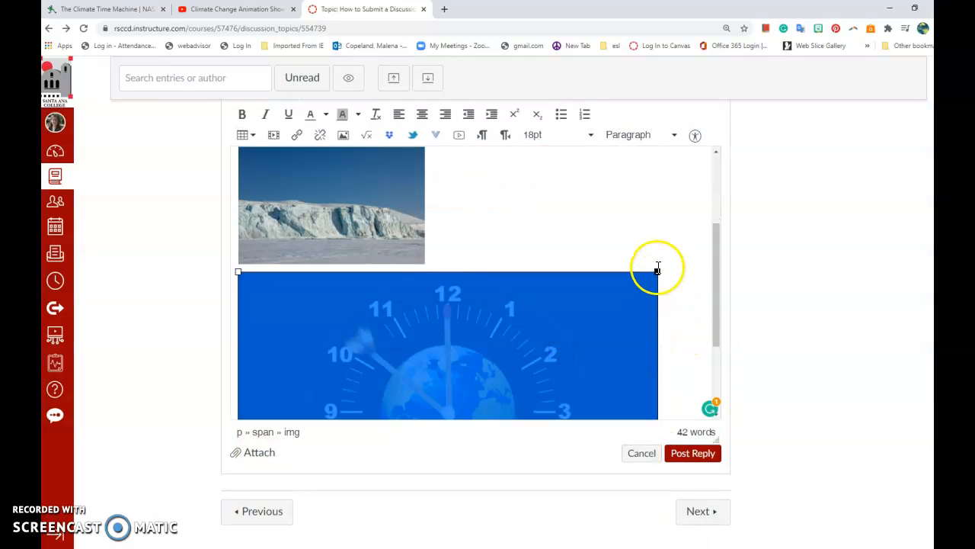
pyautogui.moveTo(657, 272); pyautogui.dragTo(468, 404)
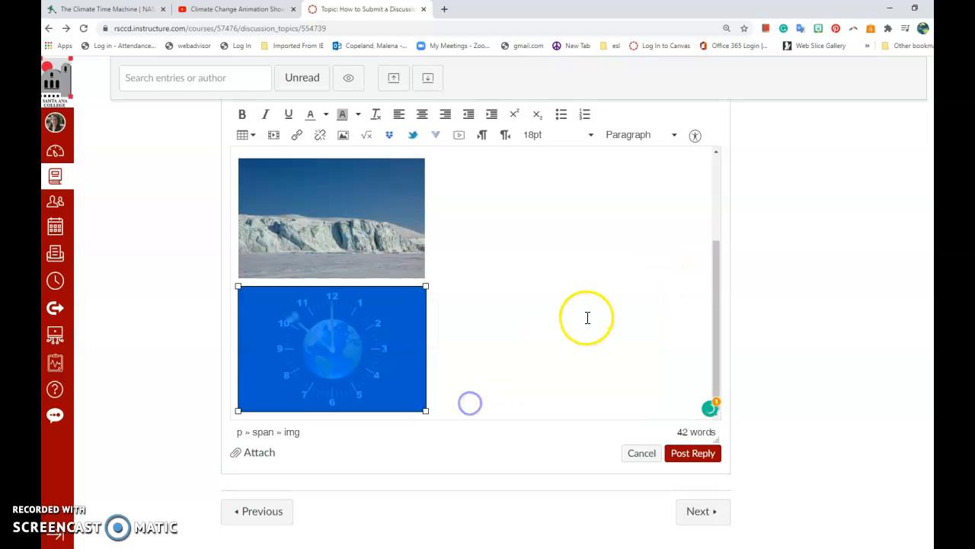
pyautogui.click(512, 381)
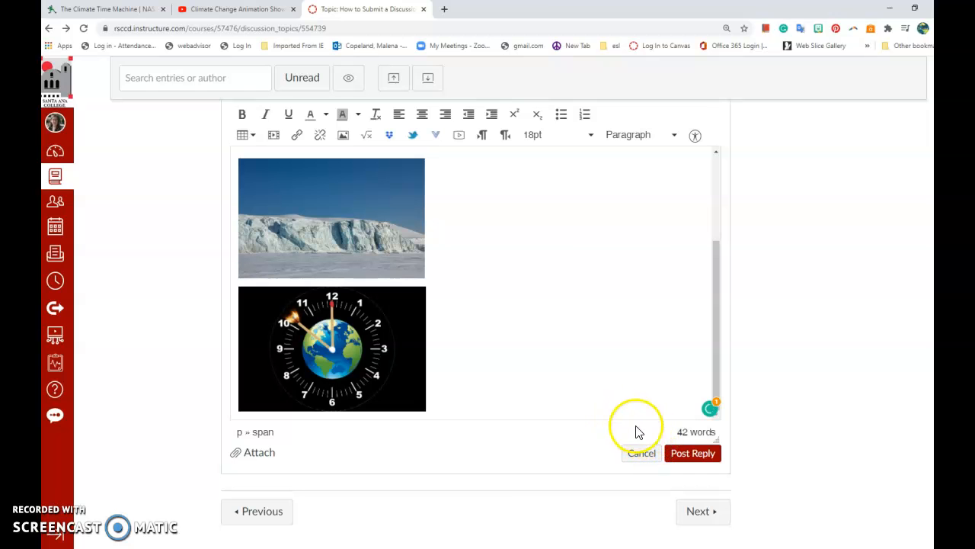
# - Post the finished reply with its two pictures and view the posted entry in the discussion
pyautogui.click(686, 455)
pyautogui.scroll(-2, 583, 331)
pyautogui.scroll(-5, 577, 339)
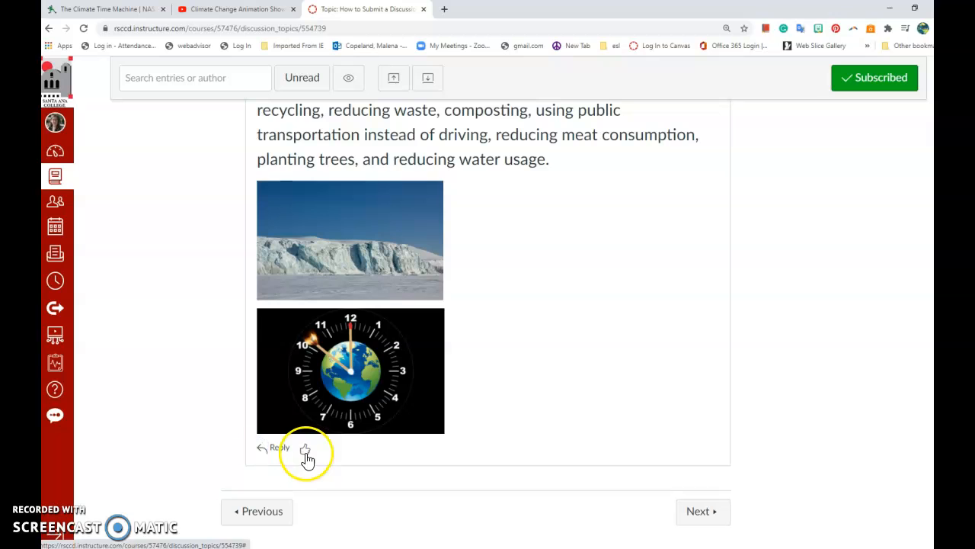
# - Start a new reply beneath the posted climate crisis entry and place the cursor in its empty text area
pyautogui.click(305, 453)
pyautogui.click(272, 448)
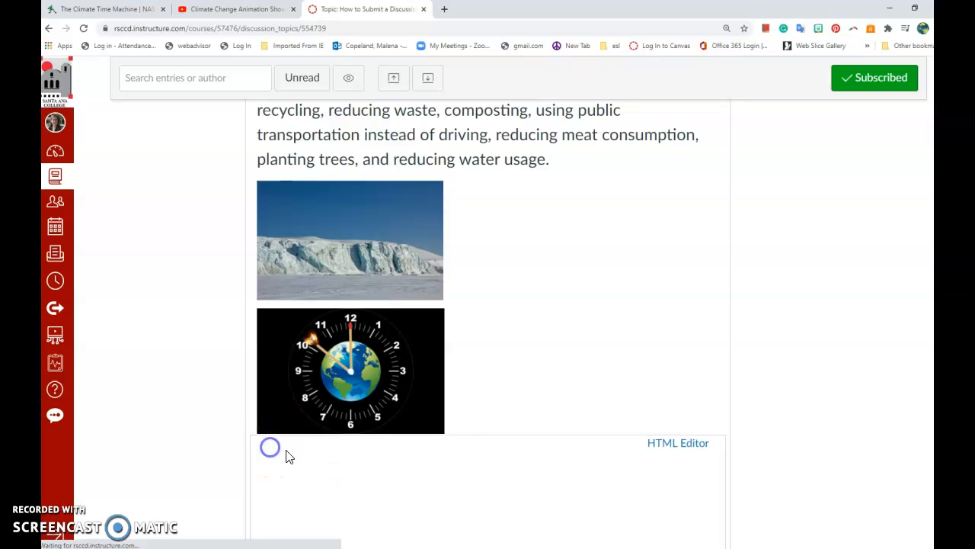
pyautogui.click(291, 260)
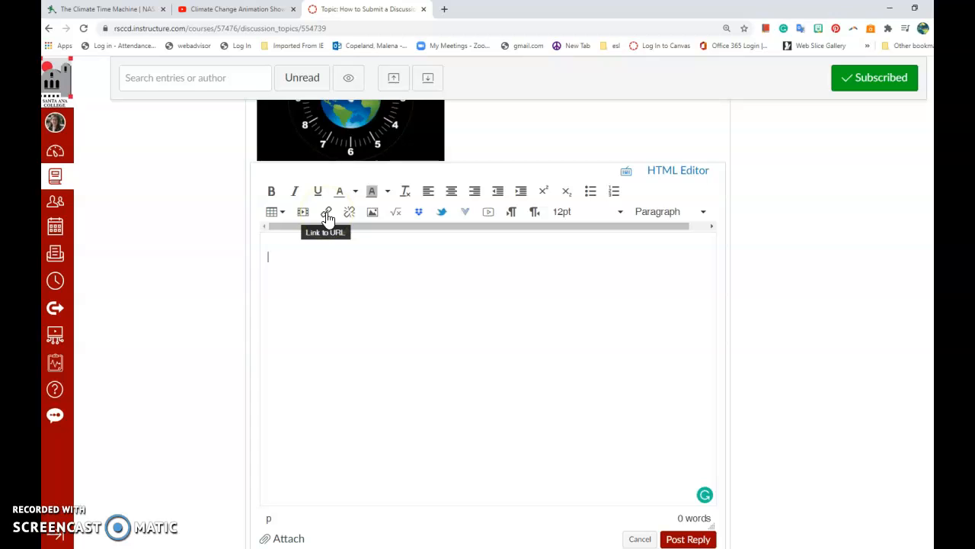
pyautogui.click(323, 267)
pyautogui.click(327, 218)
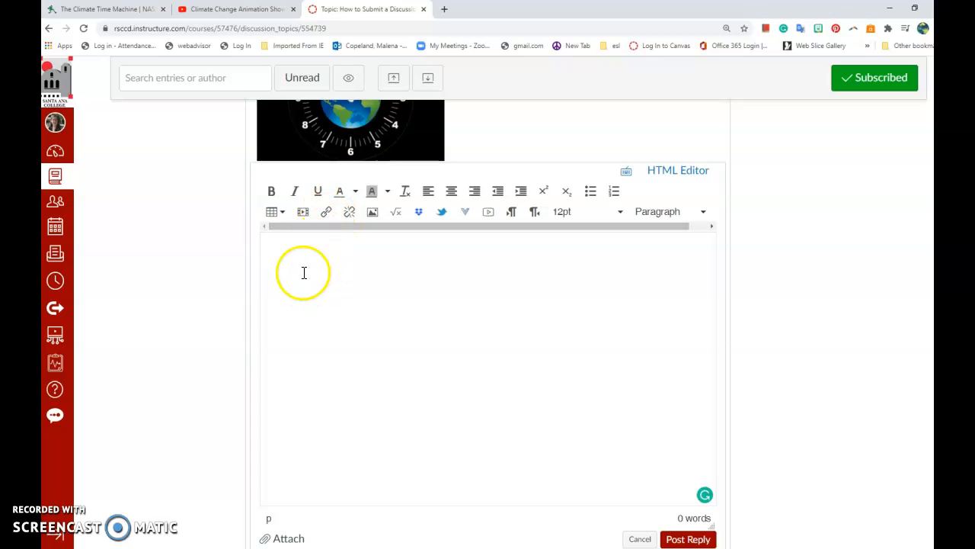
pyautogui.click(111, 10)
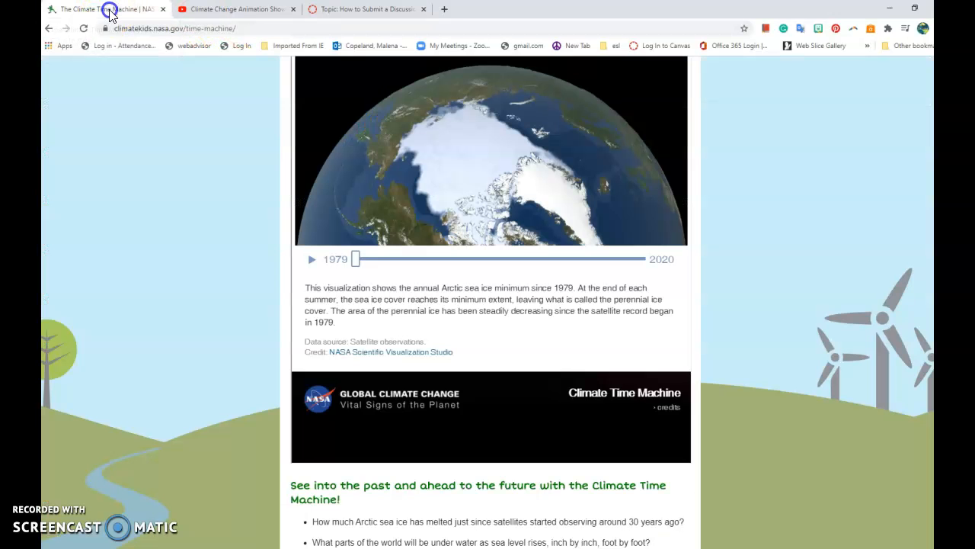
pyautogui.rightClick(253, 29)
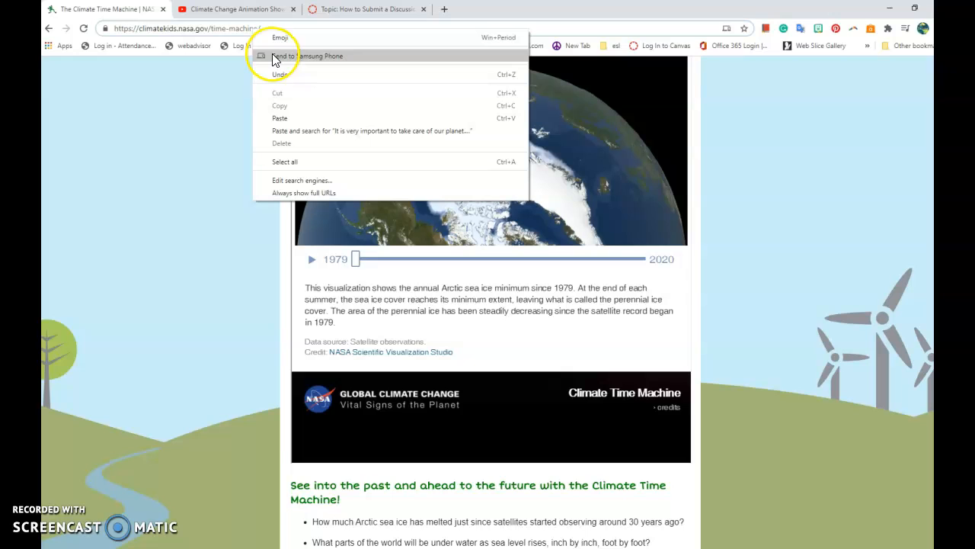
pyautogui.click(285, 107)
pyautogui.click(219, 23)
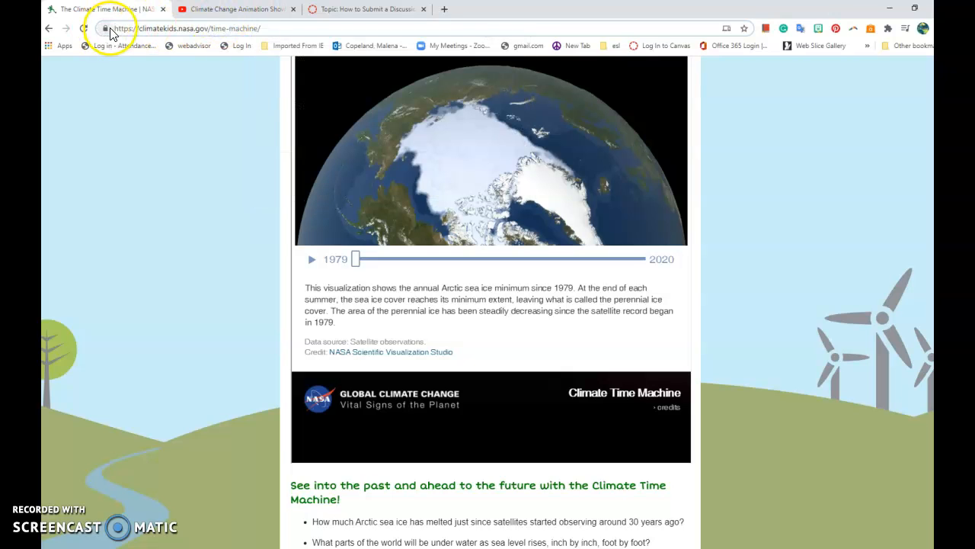
pyautogui.moveTo(113, 30); pyautogui.dragTo(261, 33)
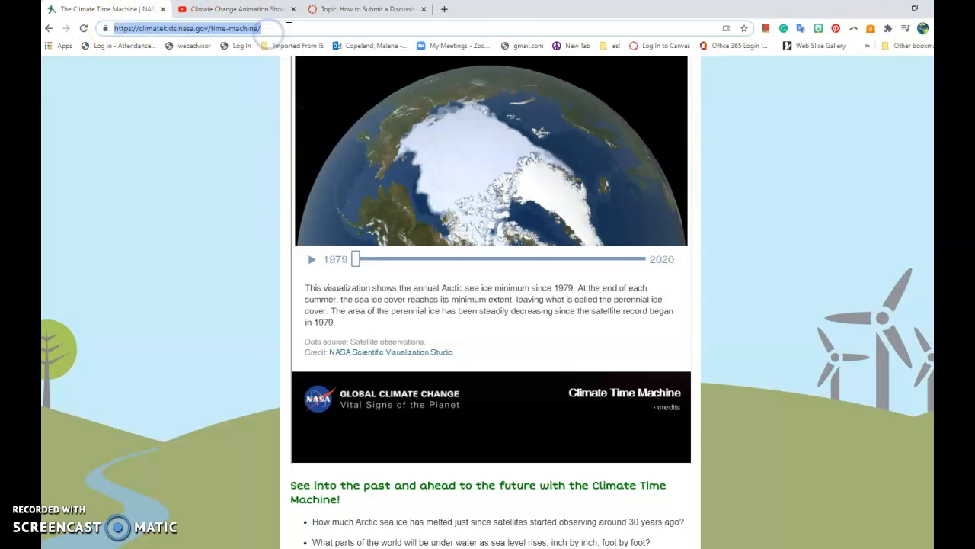
pyautogui.rightClick(289, 28)
pyautogui.click(320, 106)
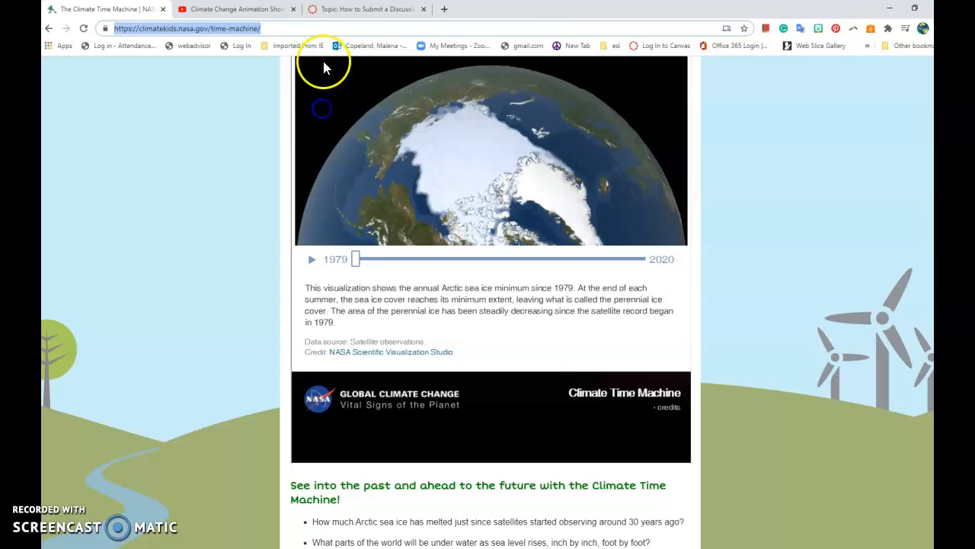
# - Return to the Canvas discussion and write "Climate change game" in the new reply
pyautogui.click(345, 9)
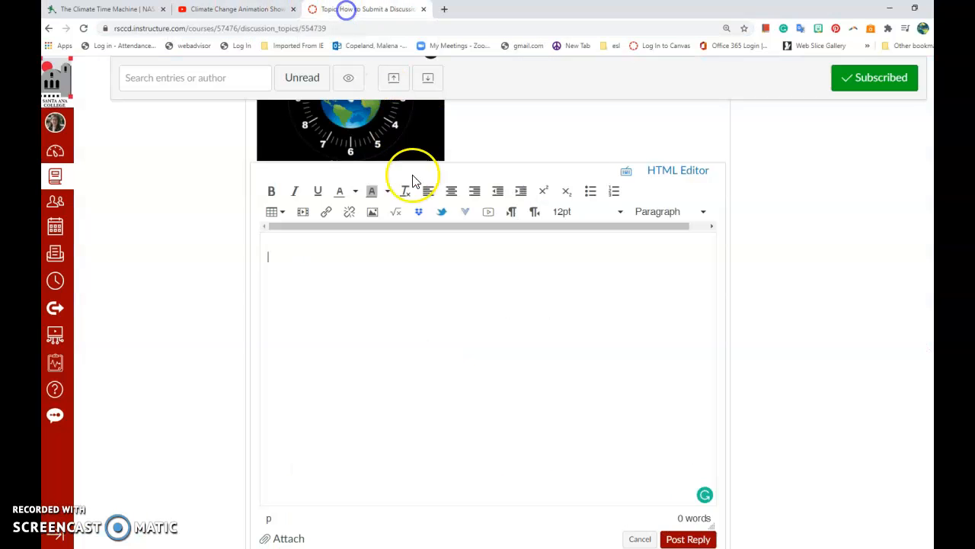
pyautogui.rightClick(319, 264)
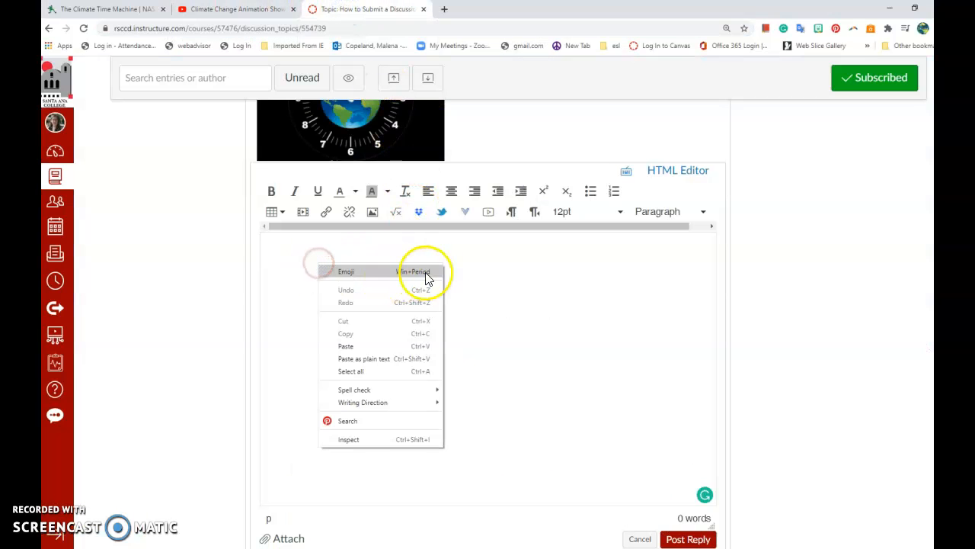
pyautogui.click(483, 267)
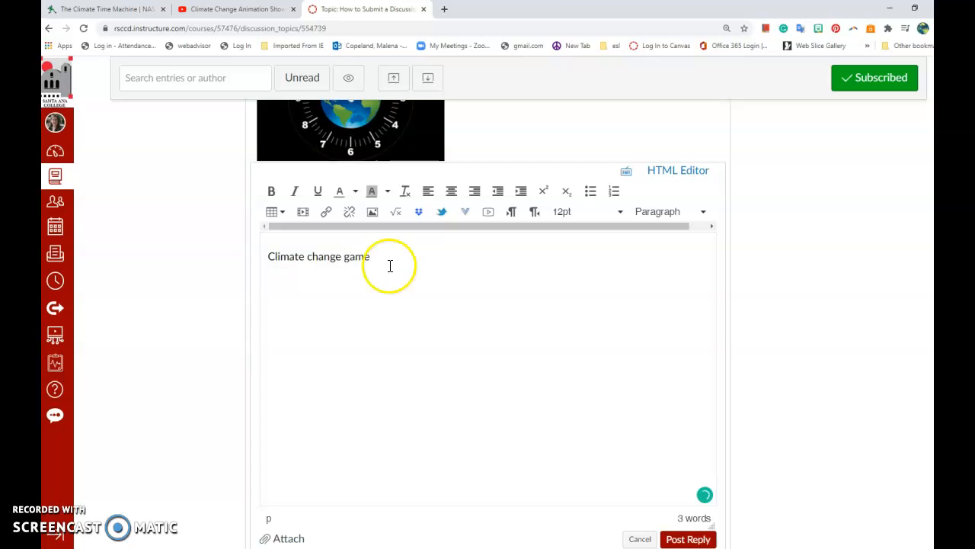
# - Turn the text "Climate change game" into a link to the copied Climate Time Machine address
pyautogui.moveTo(385, 260); pyautogui.dragTo(286, 260)
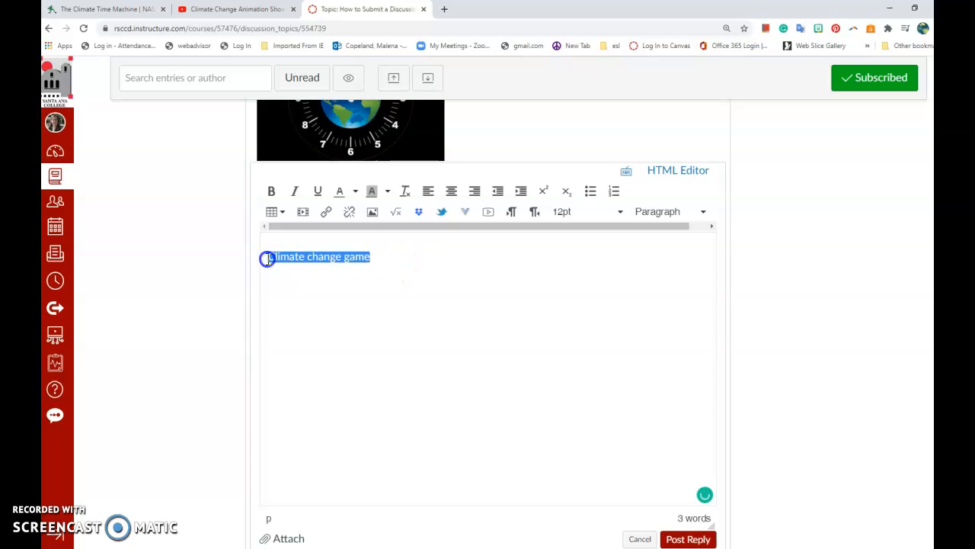
pyautogui.click(328, 215)
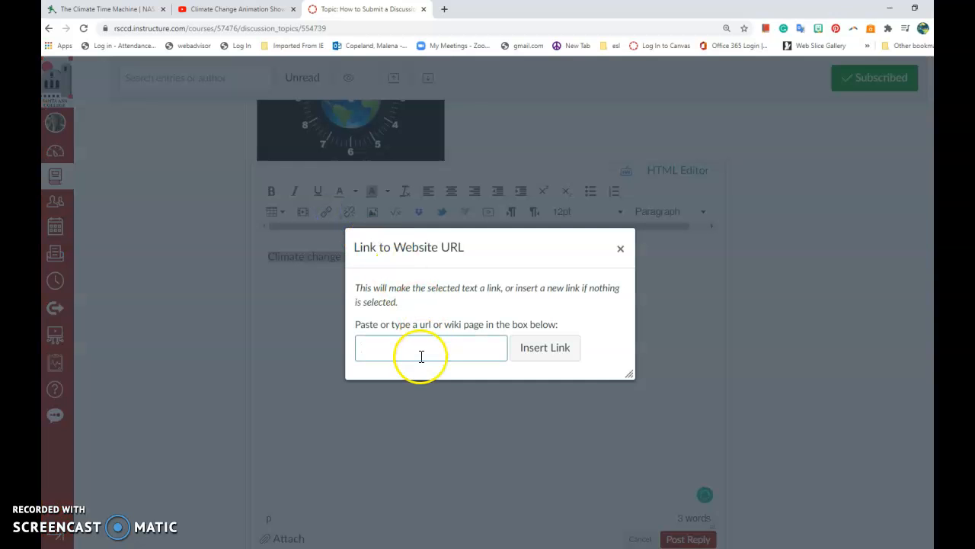
pyautogui.click(421, 356)
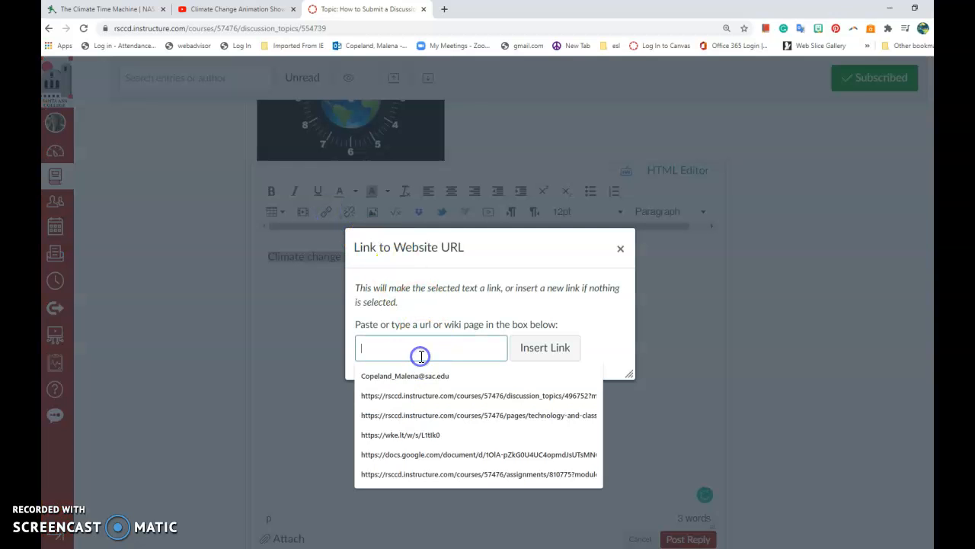
pyautogui.rightClick(418, 352)
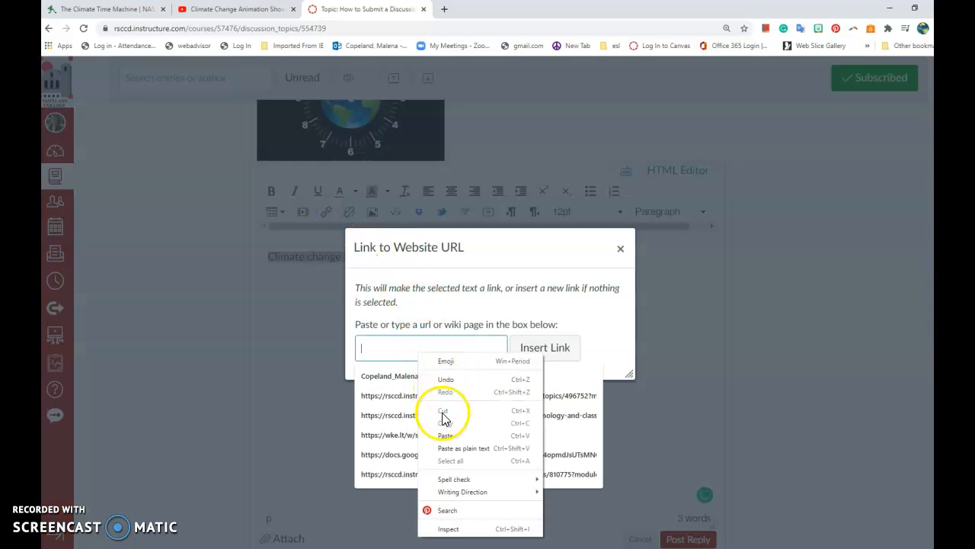
pyautogui.click(444, 436)
pyautogui.click(551, 352)
pyautogui.click(443, 338)
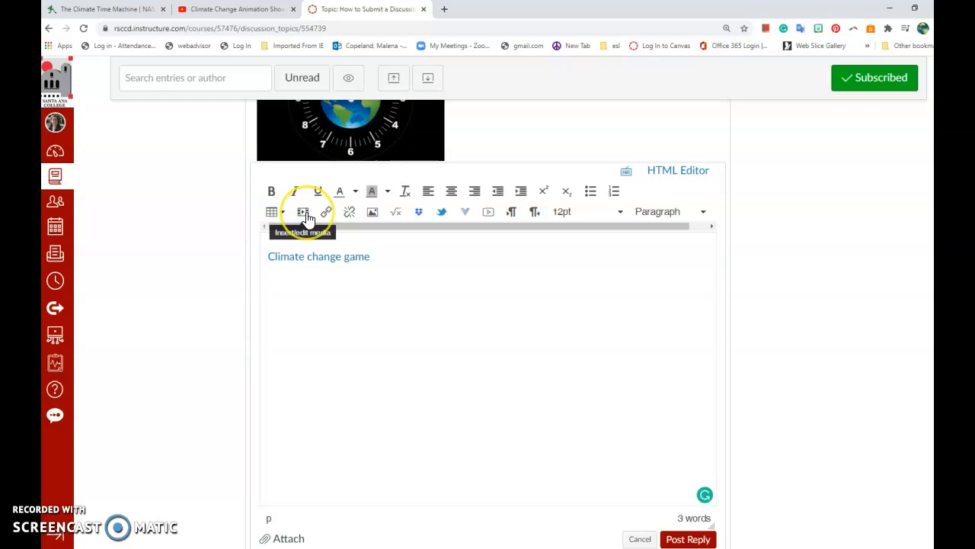
# - Copy the address of the YouTube video "Climate Change Animation Shows Devastating Effects" and return to the Canvas discussion reply
pyautogui.click(254, 16)
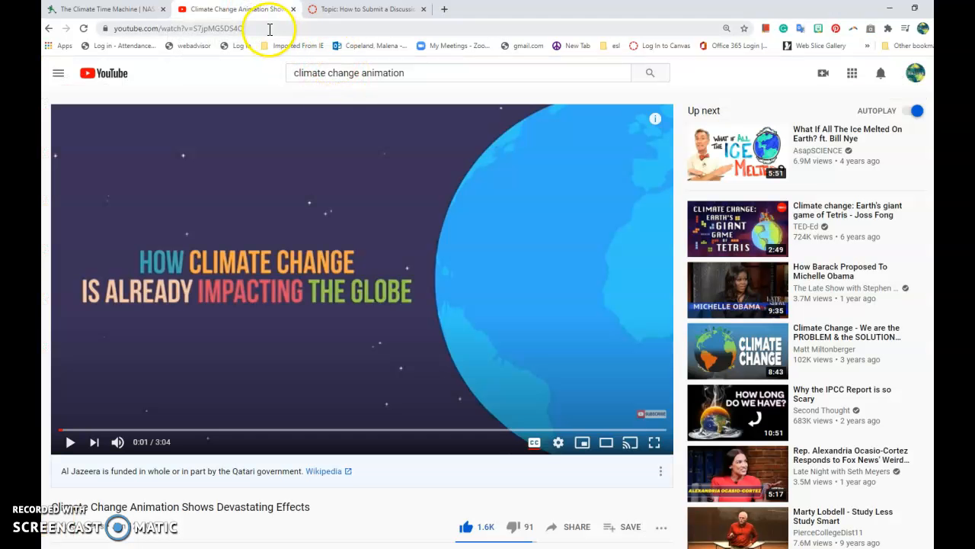
pyautogui.rightClick(269, 29)
pyautogui.click(298, 113)
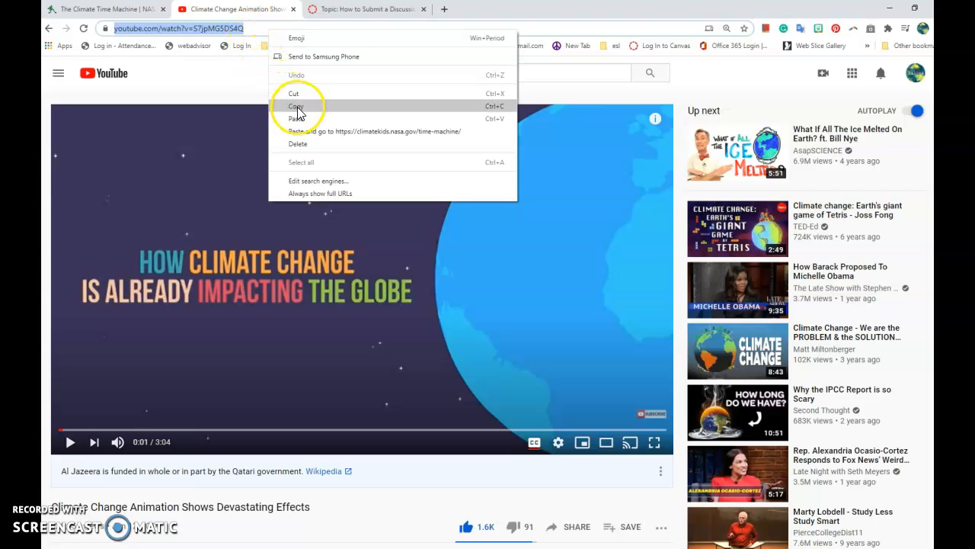
pyautogui.click(365, 14)
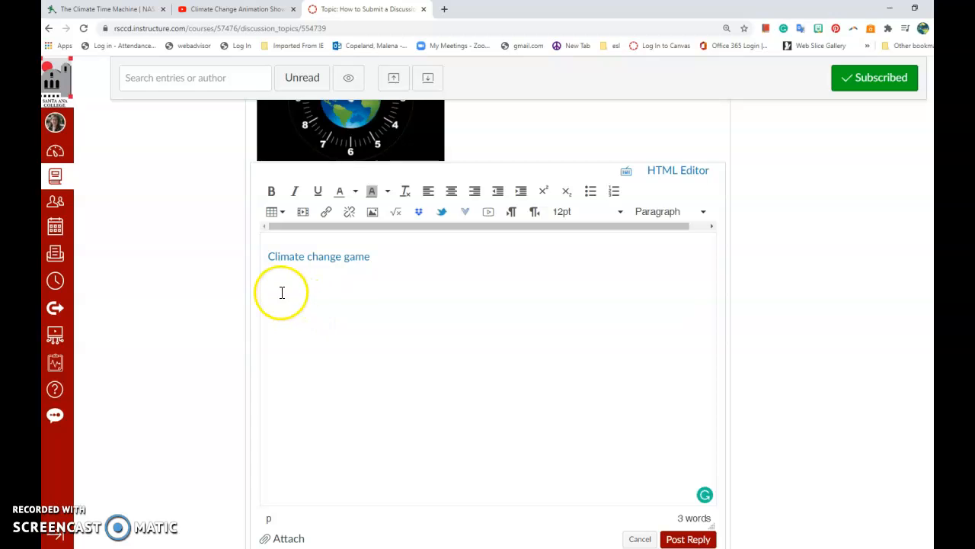
# - Embed the YouTube video in the reply below the "Climate change game" link, using the copied video address as the media source
pyautogui.click(305, 218)
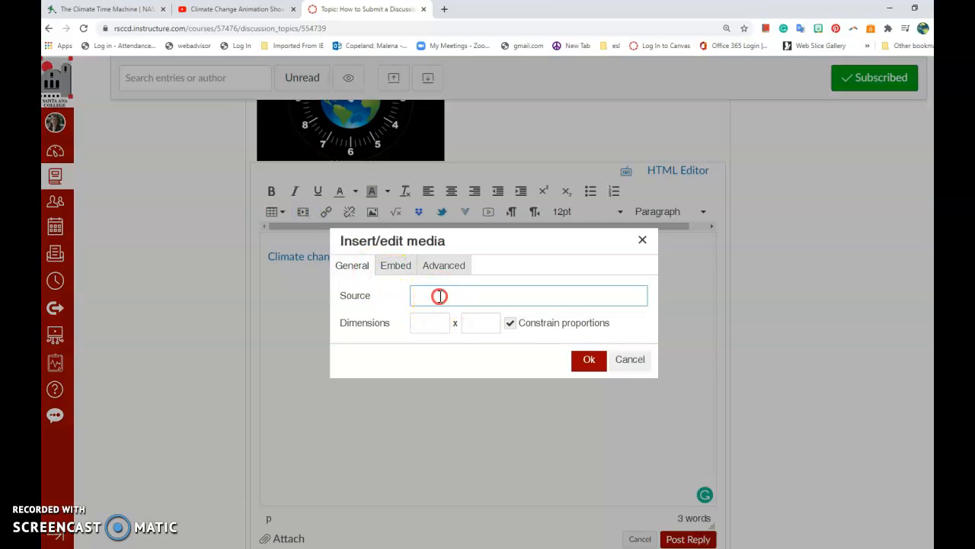
pyautogui.rightClick(440, 297)
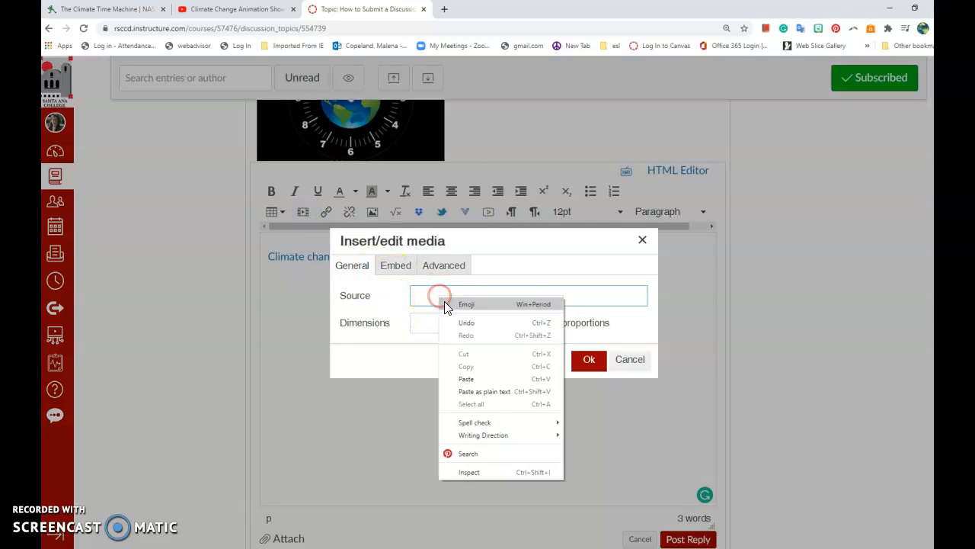
pyautogui.click(472, 378)
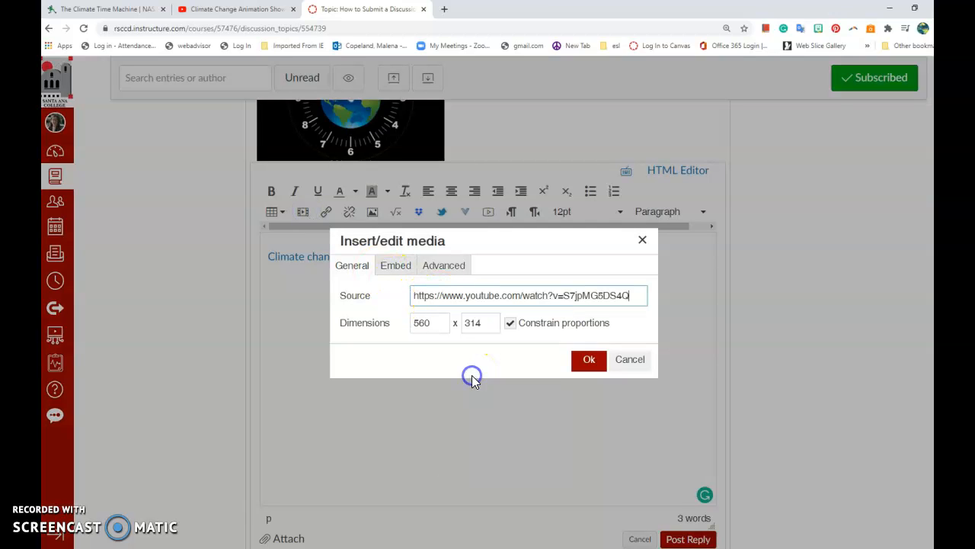
pyautogui.click(592, 363)
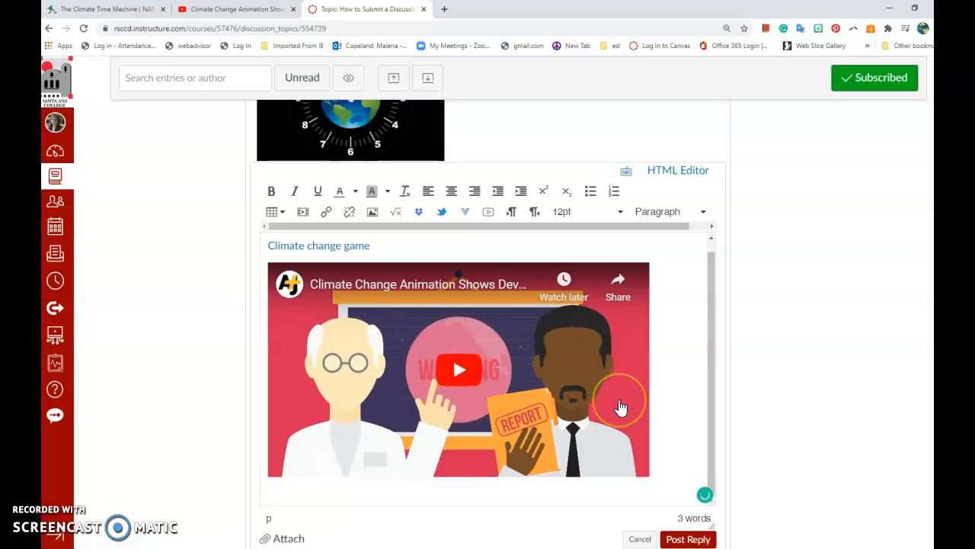
# - Post the reply containing the "Climate change game" link and the embedded video, and view it in the discussion thread
pyautogui.scroll(-1, 665, 416)
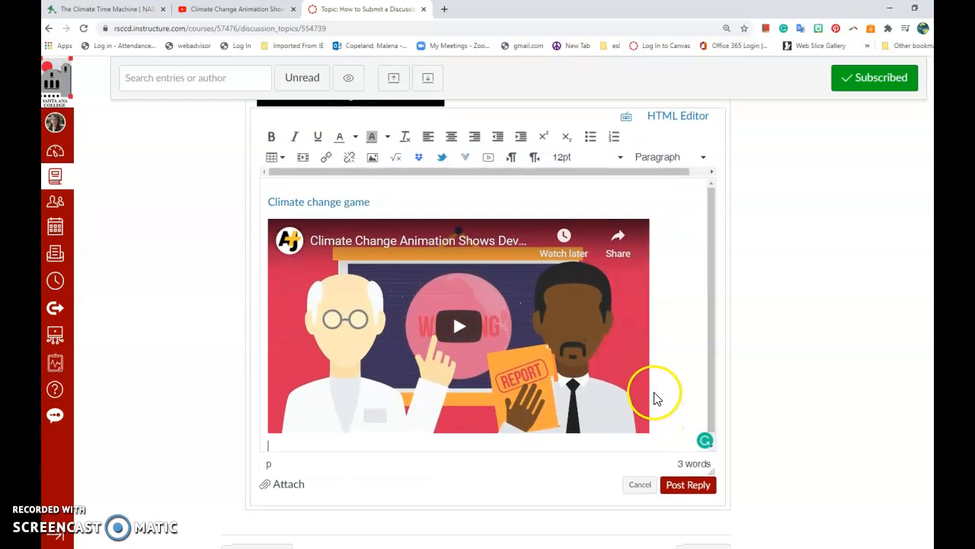
pyautogui.scroll(2, 655, 393)
pyautogui.scroll(-1, 659, 383)
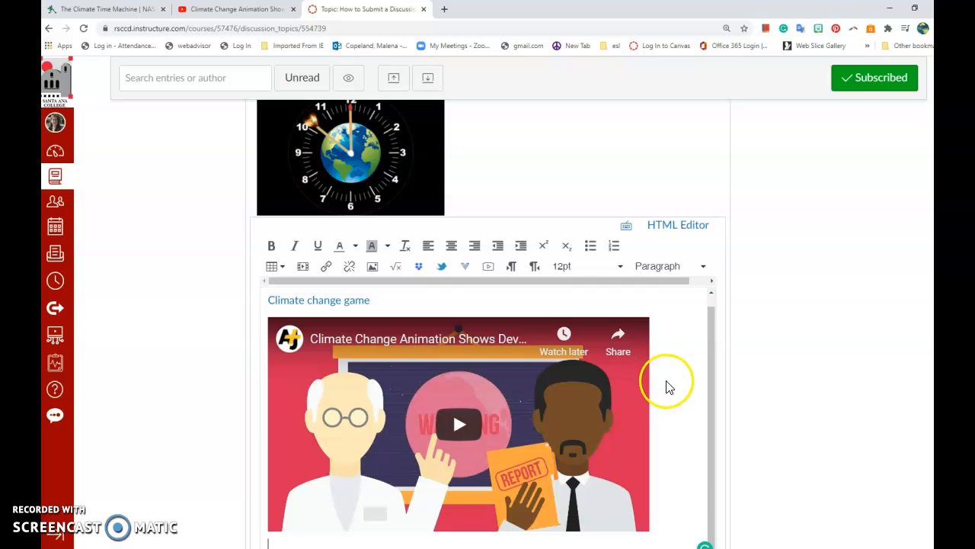
pyautogui.scroll(-1, 663, 385)
pyautogui.scroll(-1, 665, 389)
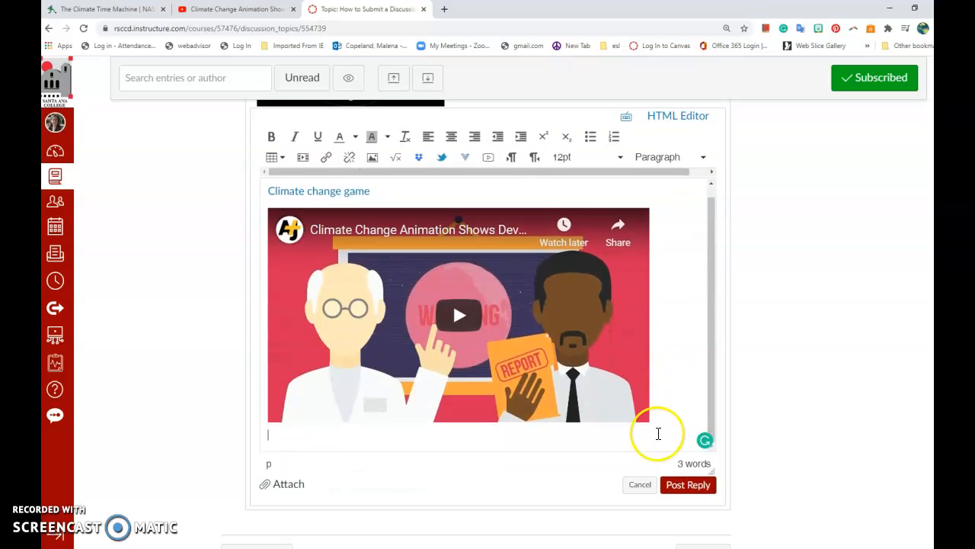
pyautogui.click(686, 487)
pyautogui.scroll(-2, 553, 464)
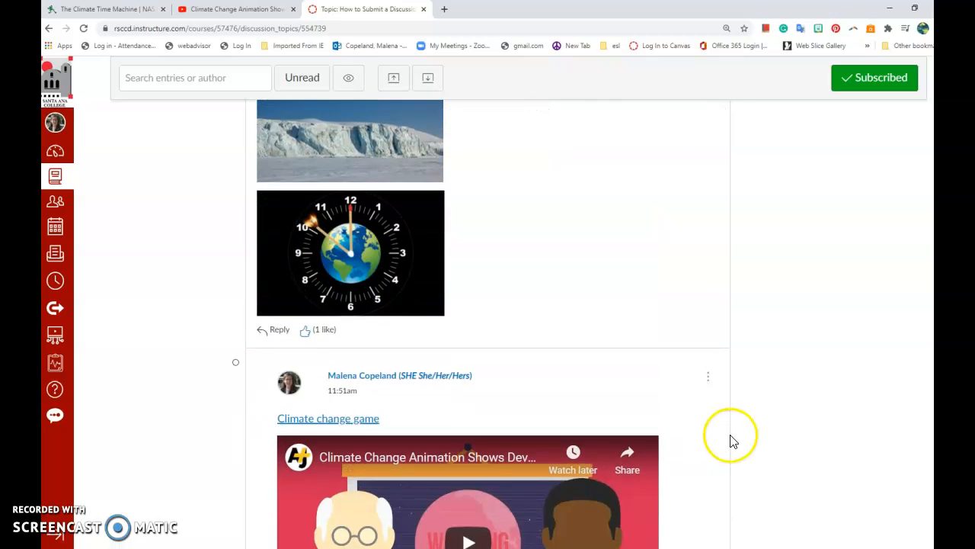
pyautogui.scroll(-3, 442, 160)
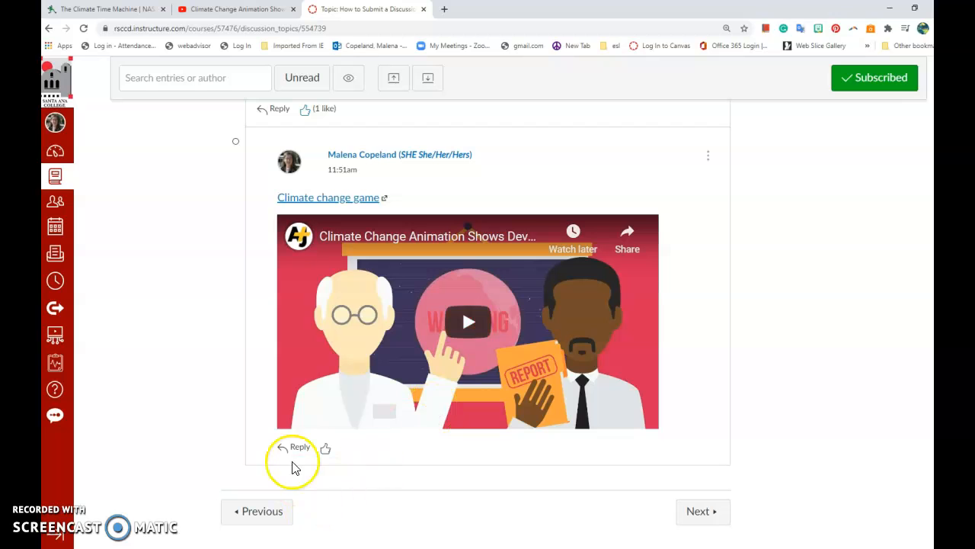